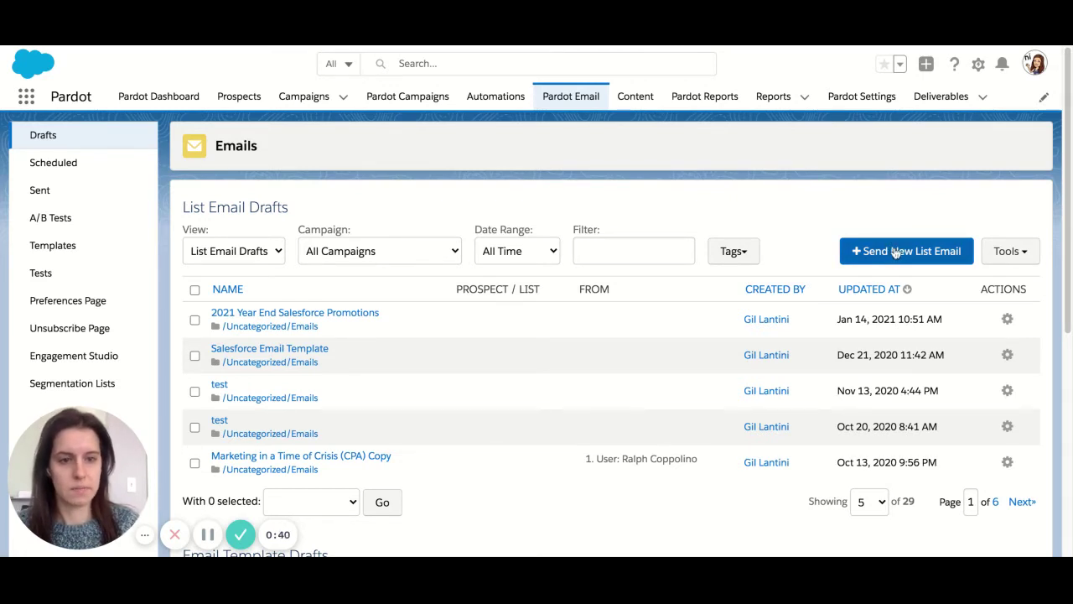
# - Start a new list email and name it test1
pyautogui.click(895, 252)
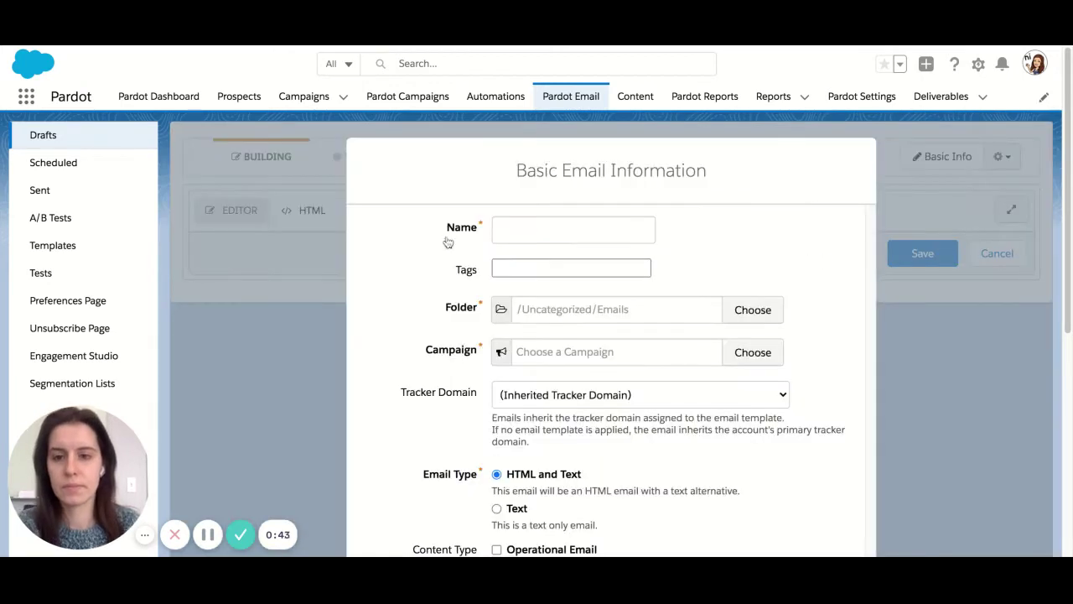
pyautogui.click(579, 221)
pyautogui.write('test')
pyautogui.press('BackSpace')
pyautogui.write('1')
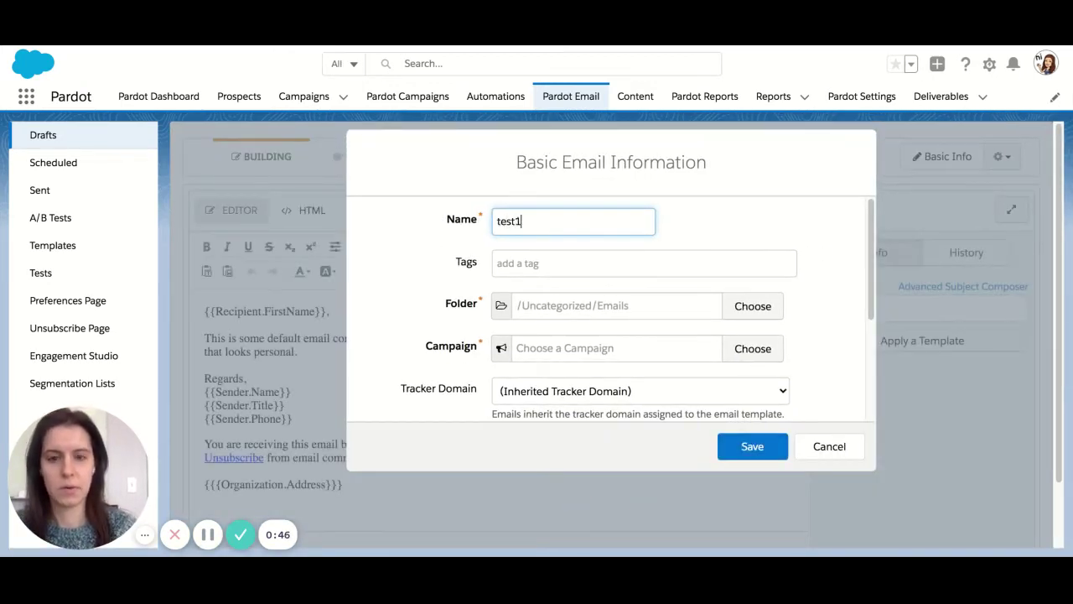
# - Assign the COVID-19 campaign, keep HTML and Text format, and save the basic information
pyautogui.scroll(-2, 587, 277)
pyautogui.scroll(2, 604, 283)
pyautogui.scroll(-1, 560, 270)
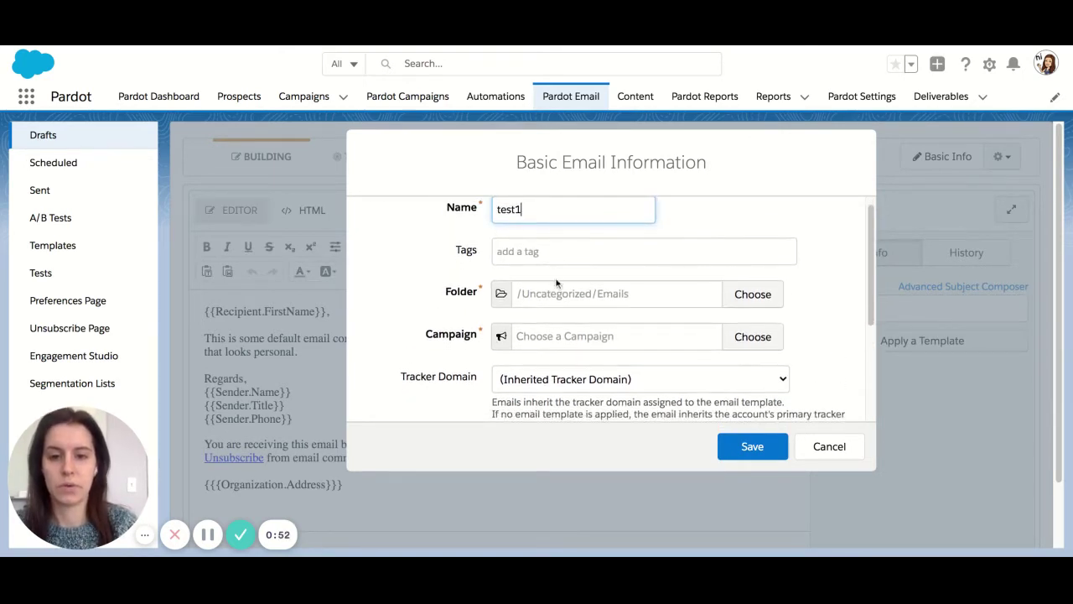
pyautogui.scroll(-2, 558, 285)
pyautogui.click(565, 310)
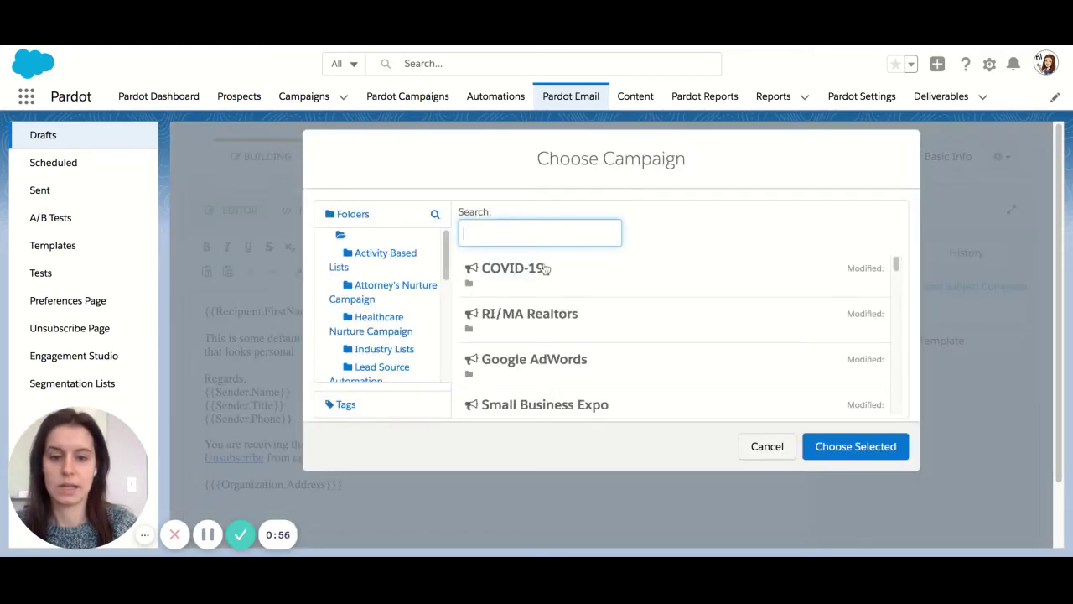
pyautogui.click(531, 268)
pyautogui.click(828, 446)
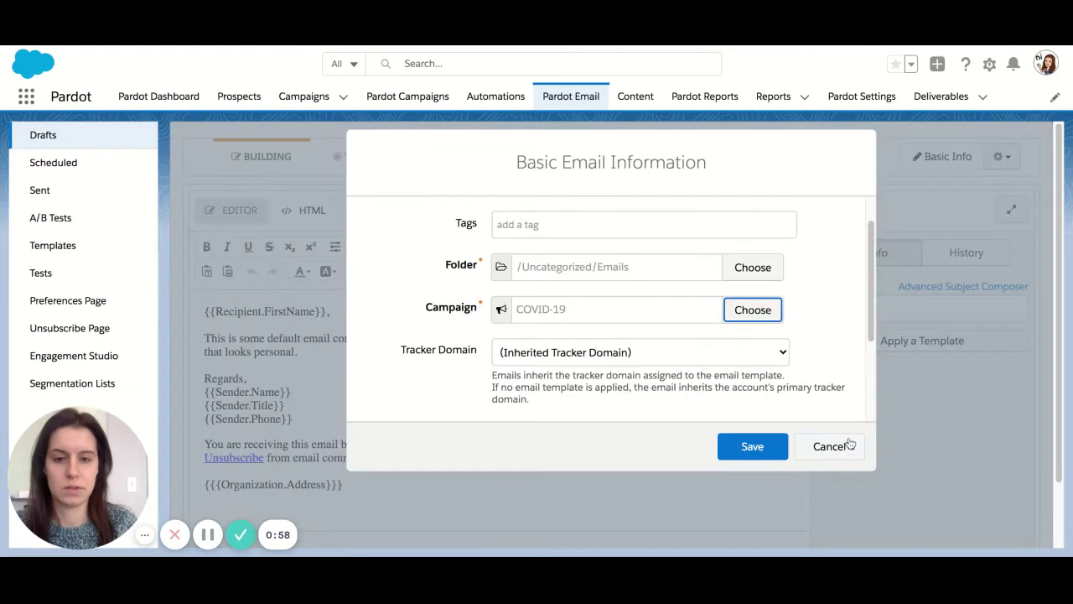
pyautogui.scroll(-3, 629, 350)
pyautogui.scroll(1, 628, 348)
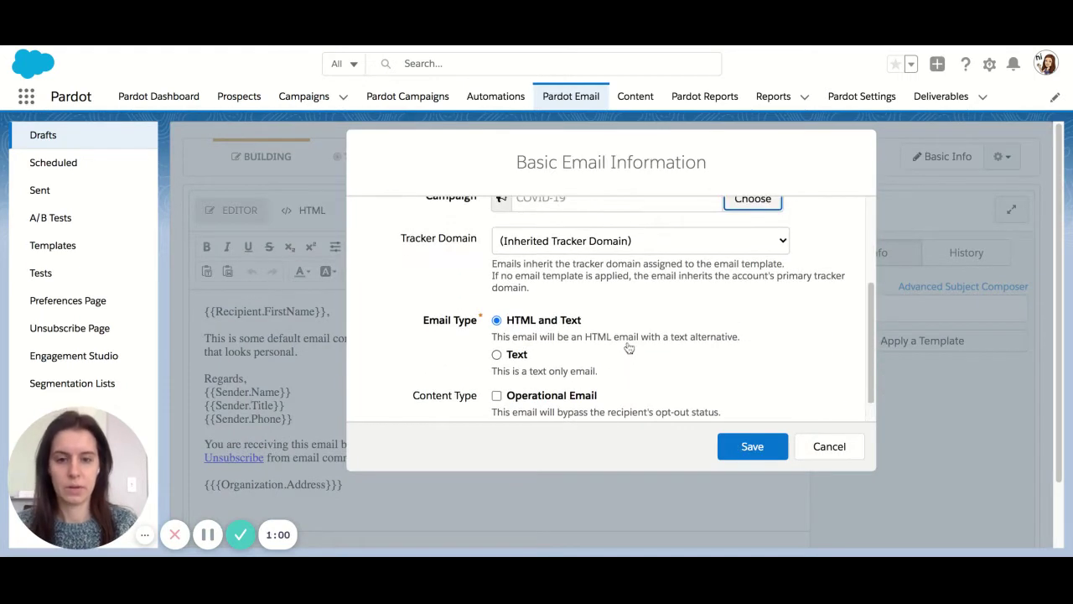
pyautogui.scroll(-1, 629, 348)
pyautogui.scroll(-1, 632, 345)
pyautogui.click(753, 447)
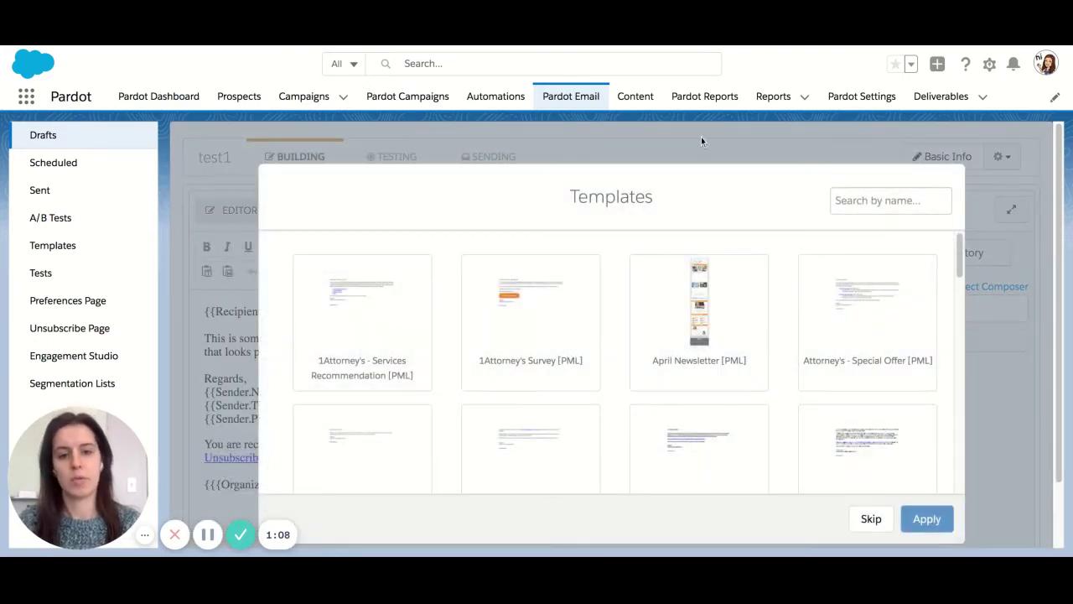
# - Browse the email template gallery, then skip it to keep the default starter content
pyautogui.scroll(-8, 675, 283)
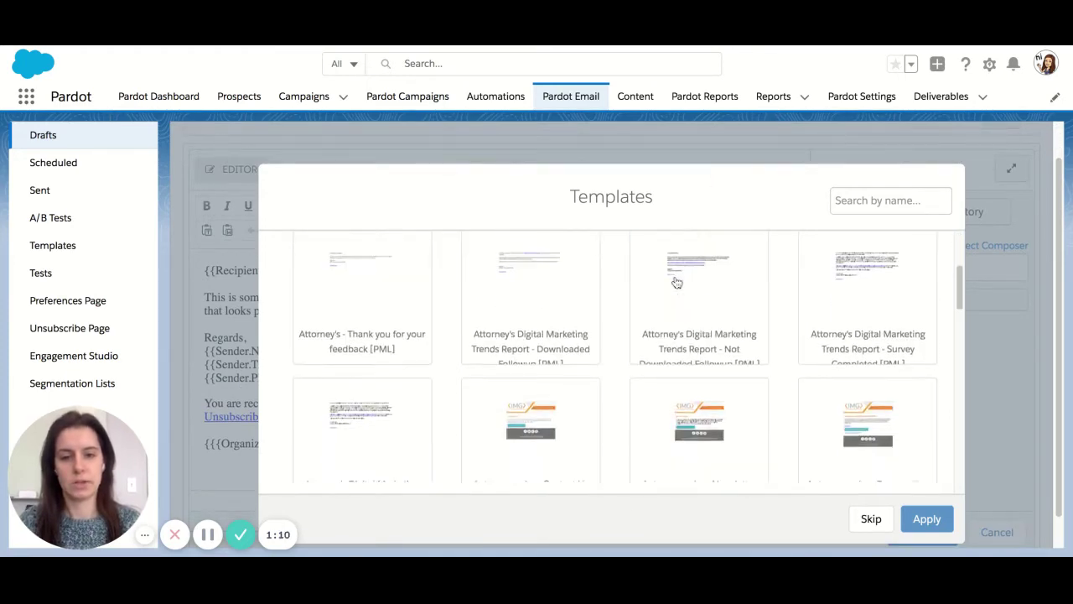
pyautogui.scroll(-2, 676, 285)
pyautogui.scroll(5, 671, 323)
pyautogui.scroll(3, 675, 321)
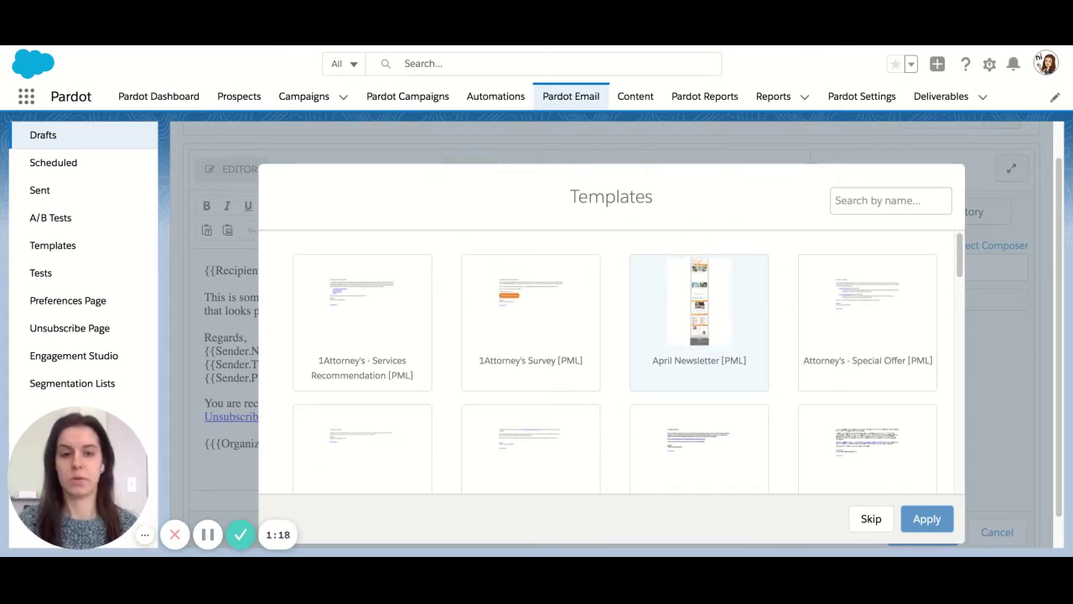
pyautogui.scroll(-1, 821, 470)
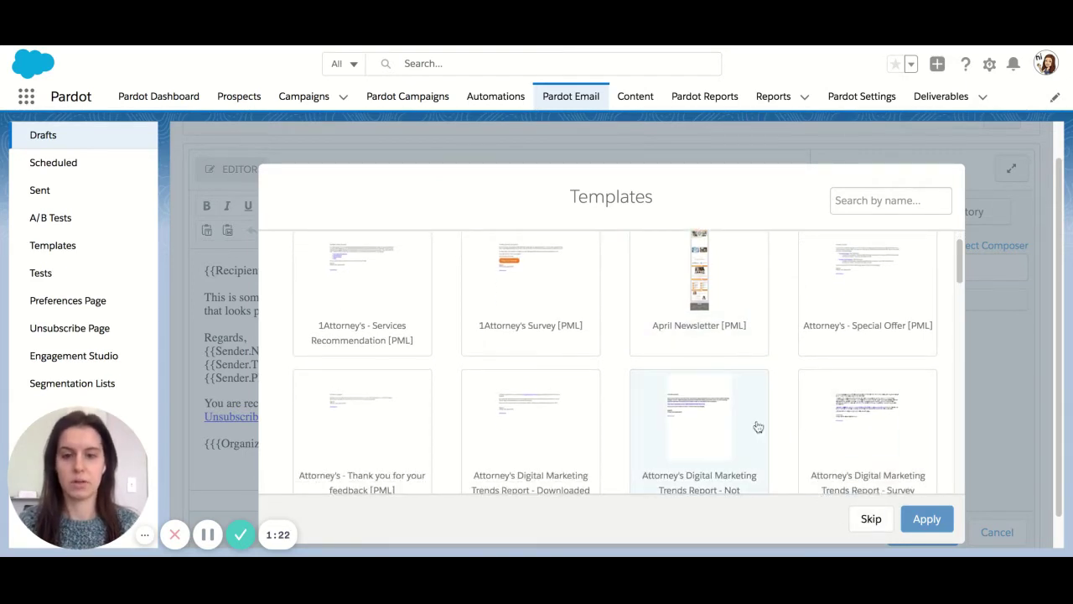
pyautogui.scroll(-1, 757, 423)
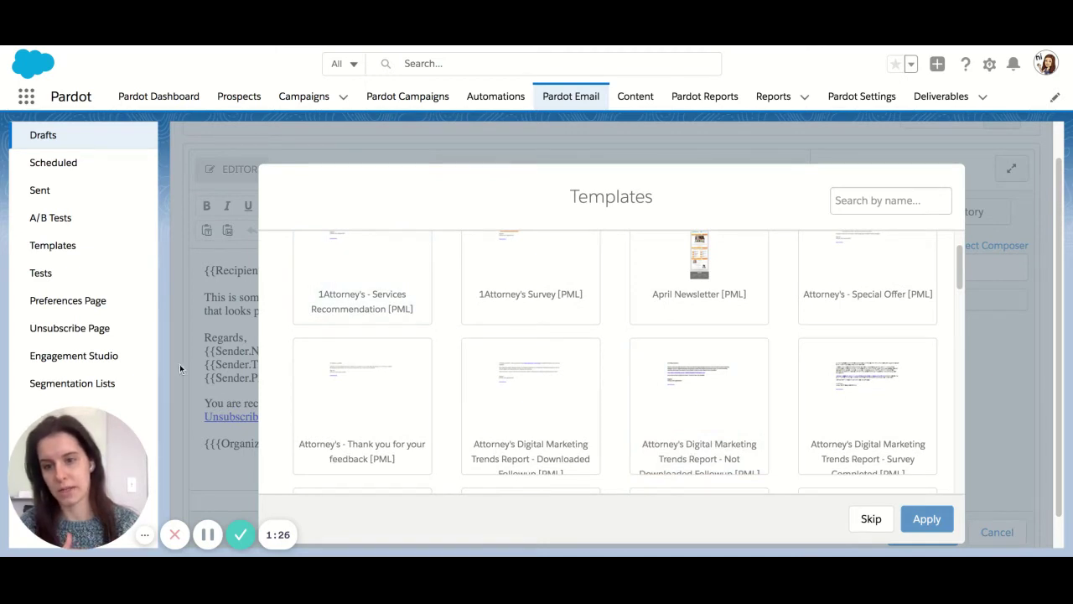
pyautogui.scroll(2, 609, 323)
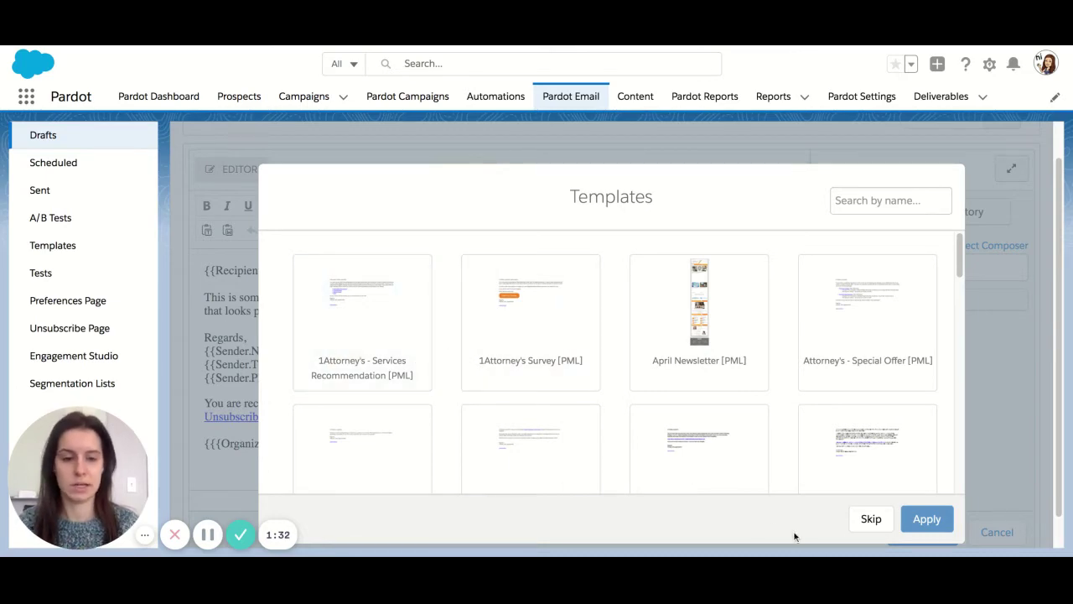
pyautogui.click(871, 519)
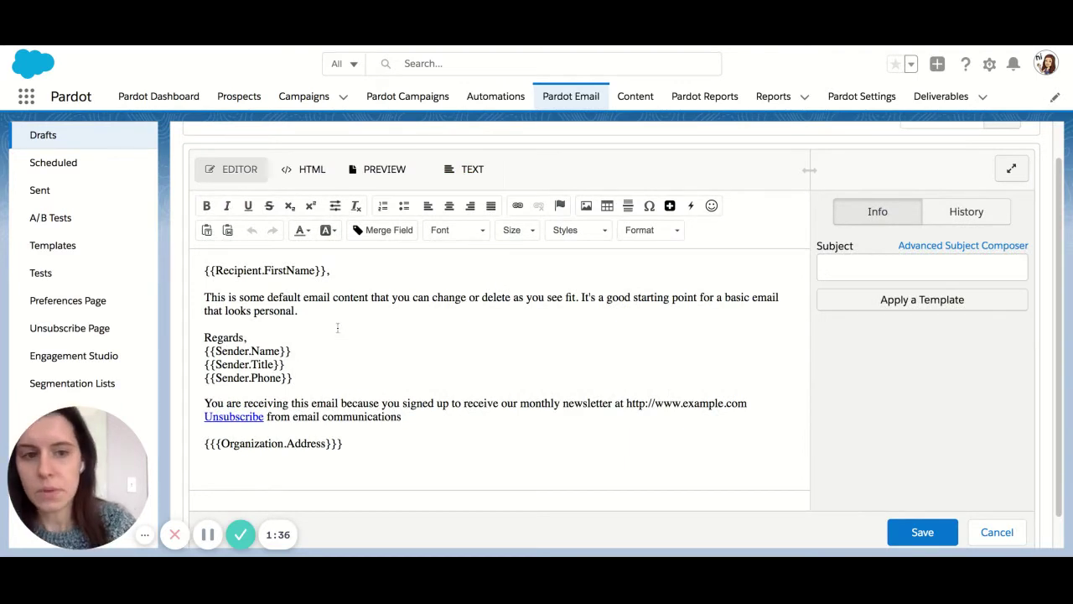
pyautogui.scroll(1, 340, 334)
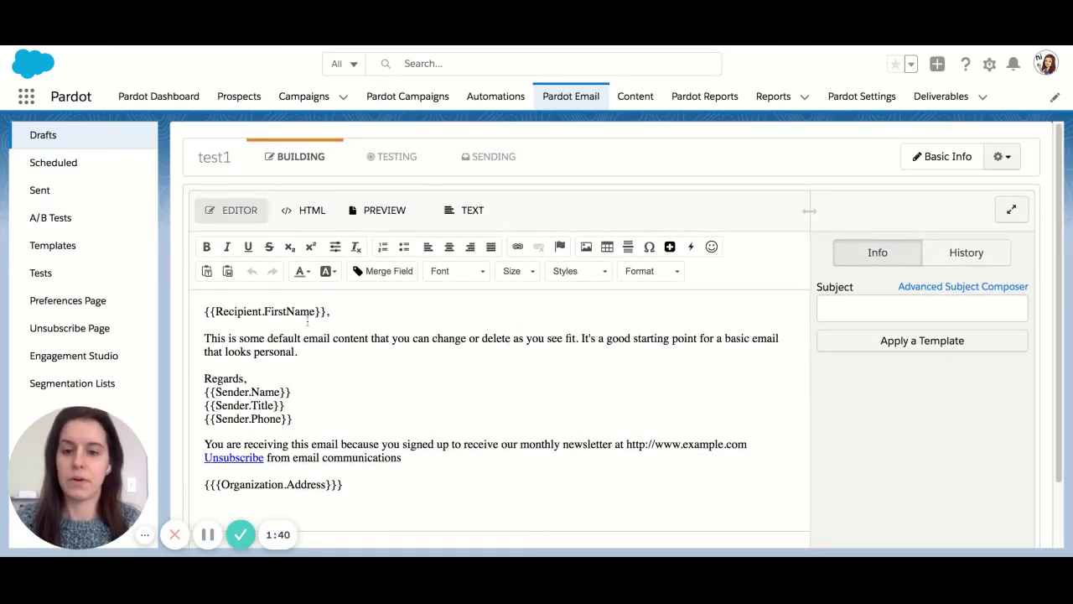
pyautogui.click(325, 312)
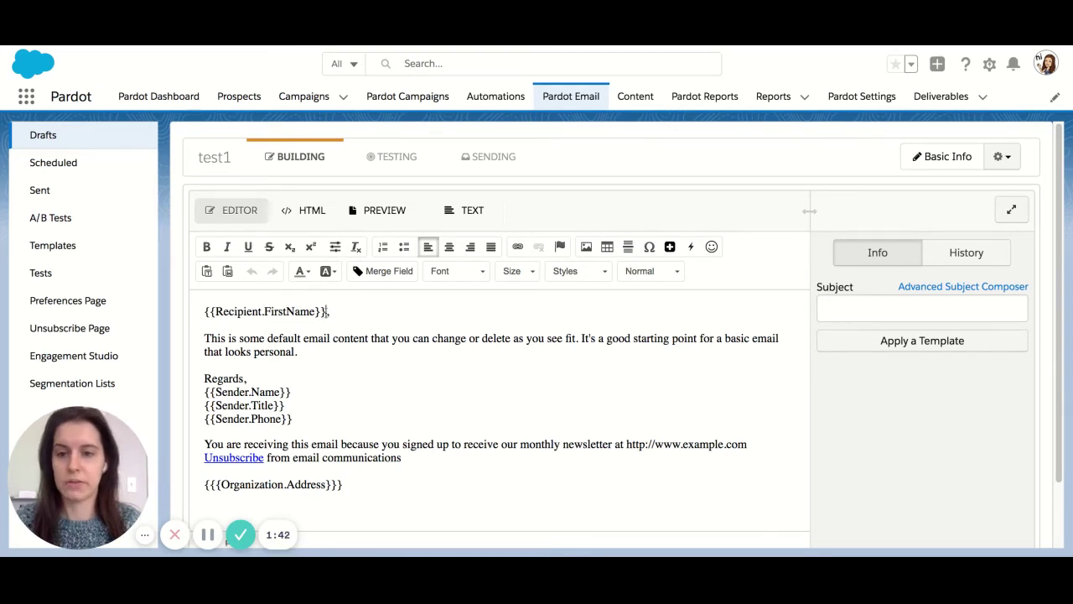
pyautogui.hotkey('shift', 'Home')
pyautogui.press('Left')
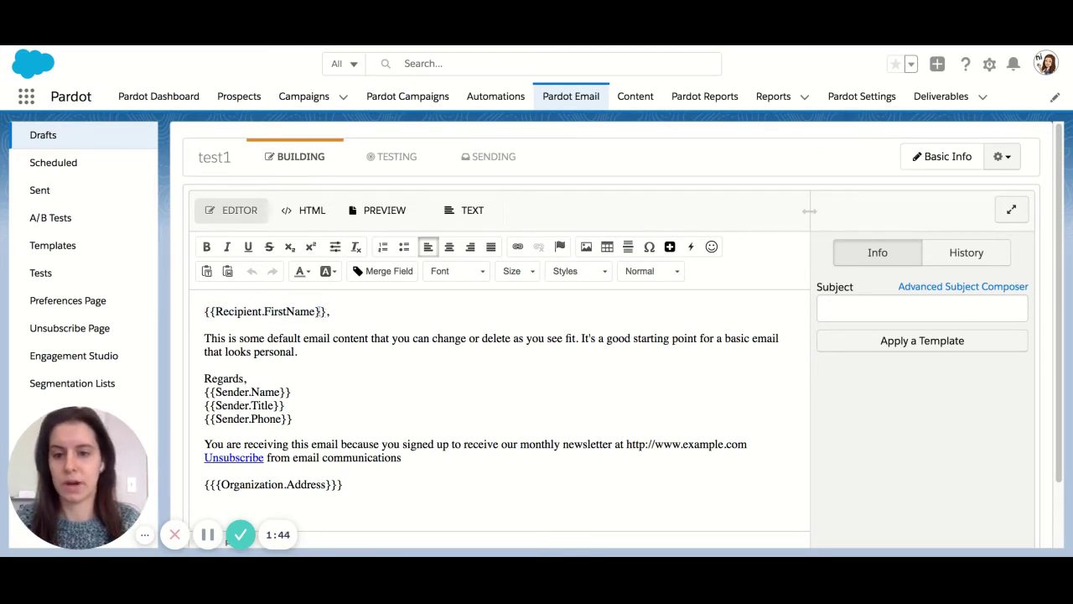
pyautogui.moveTo(327, 311); pyautogui.dragTo(204, 311)
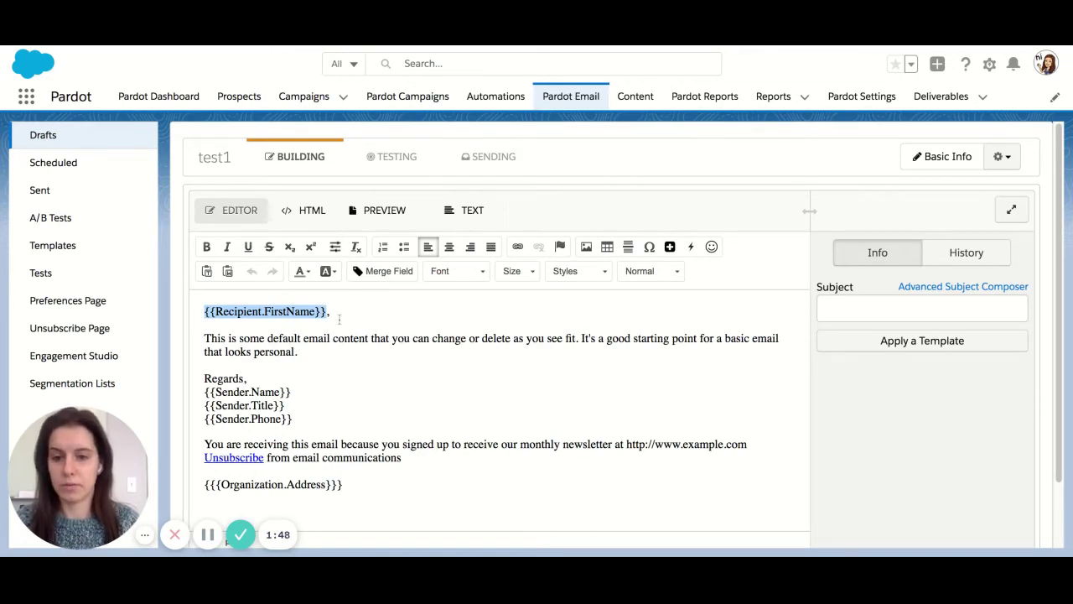
pyautogui.scroll(-1, 536, 336)
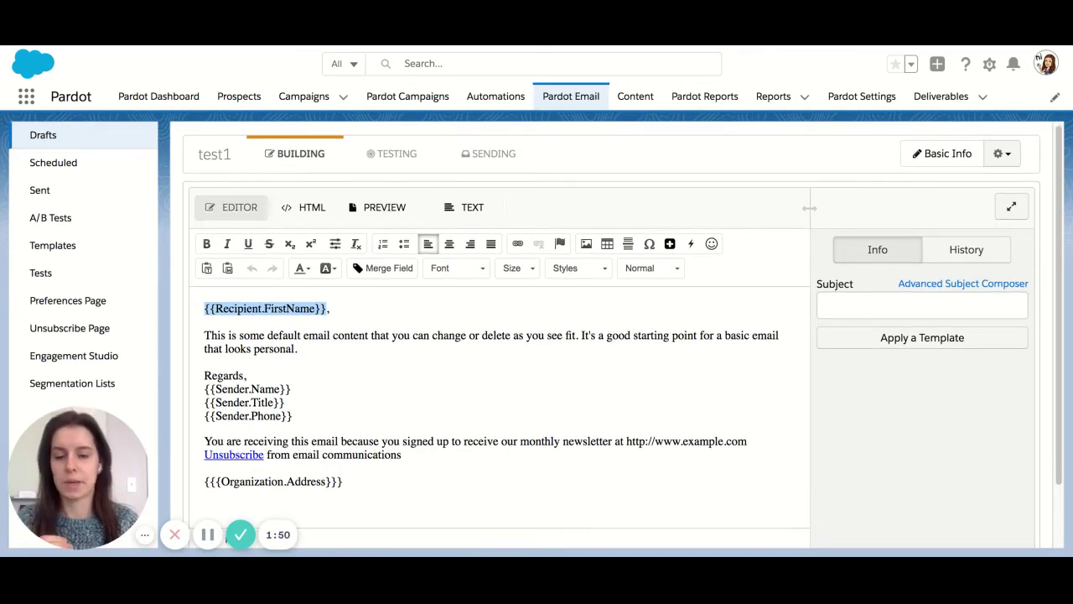
pyautogui.click(345, 309)
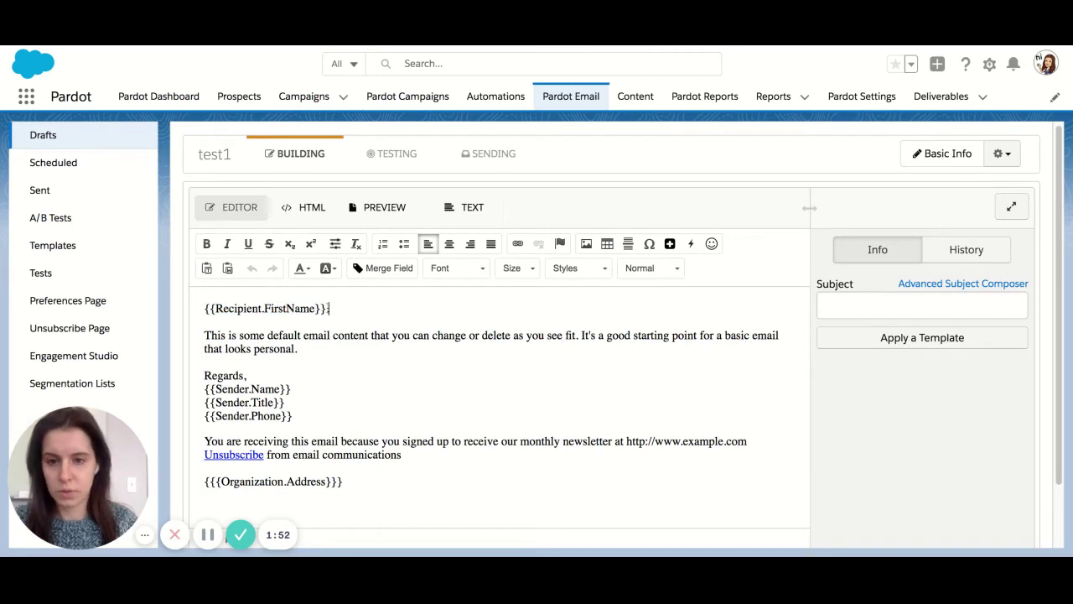
pyautogui.scroll(-1, 612, 336)
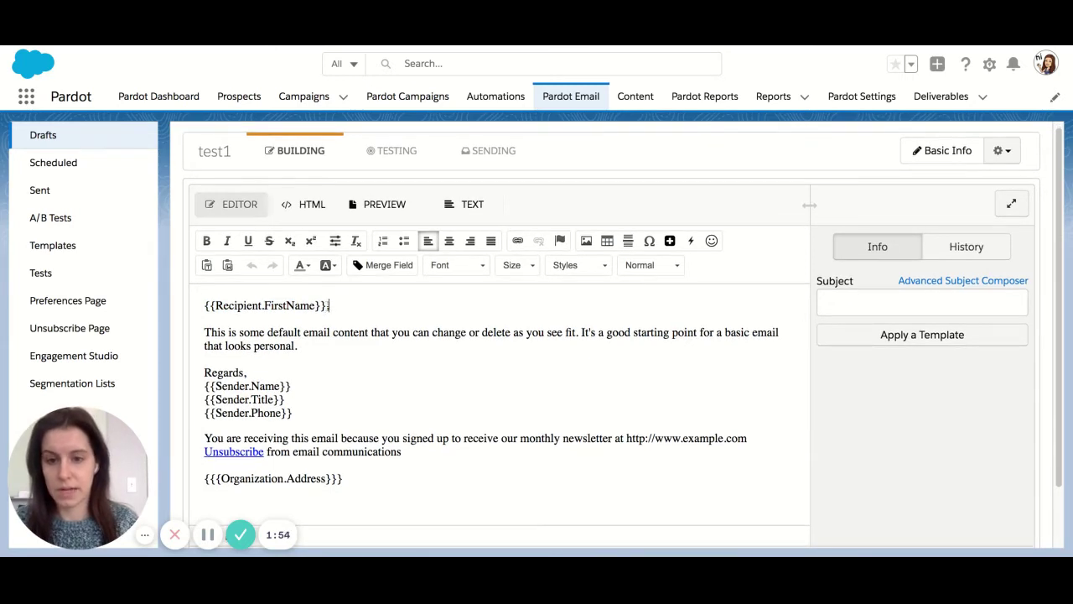
pyautogui.moveTo(327, 306); pyautogui.dragTo(205, 305)
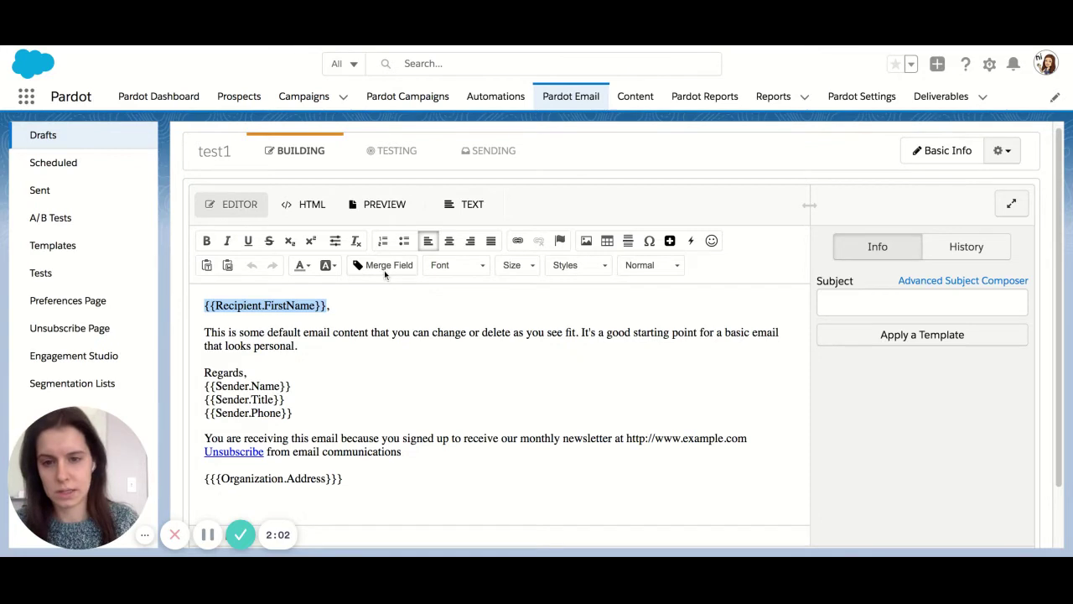
# - Insert the Recipient > First Name merge field as the greeting's {{Recipient.FirstName}}
pyautogui.click(385, 266)
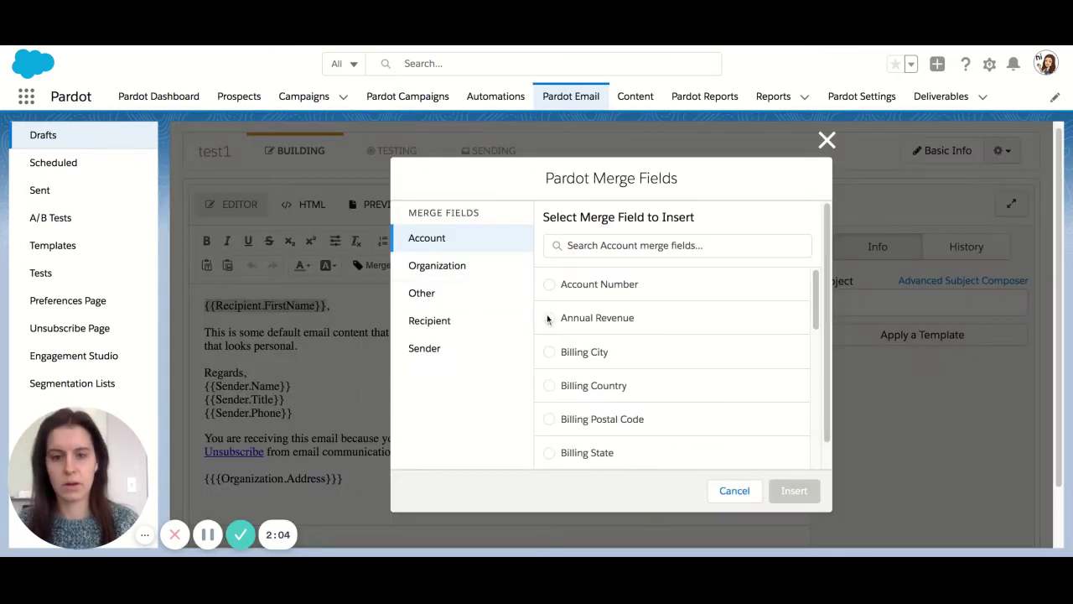
pyautogui.scroll(-1, 505, 388)
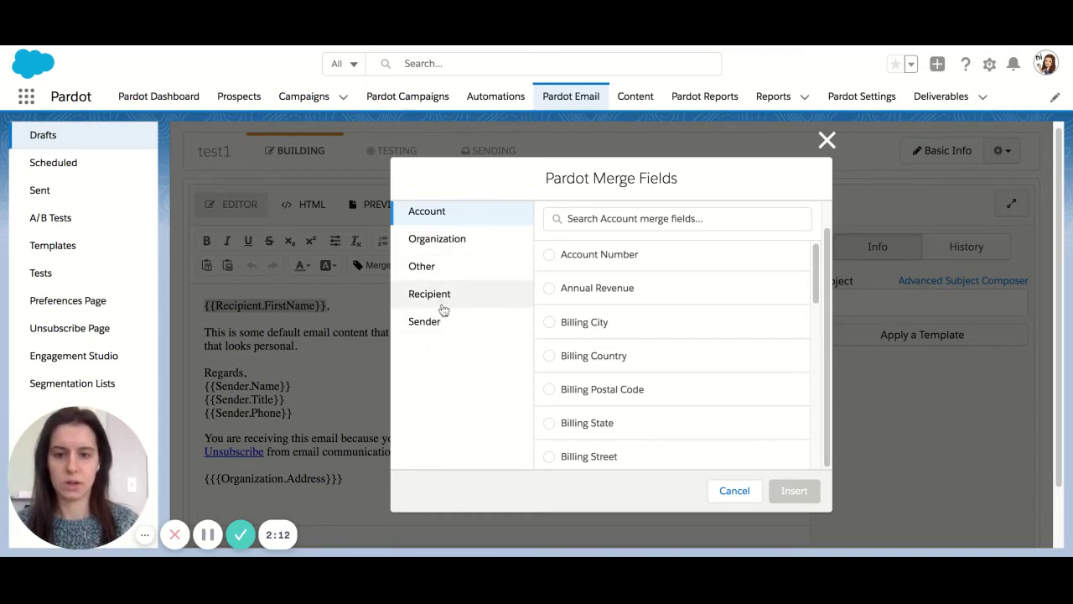
pyautogui.click(437, 298)
pyautogui.scroll(-3, 654, 302)
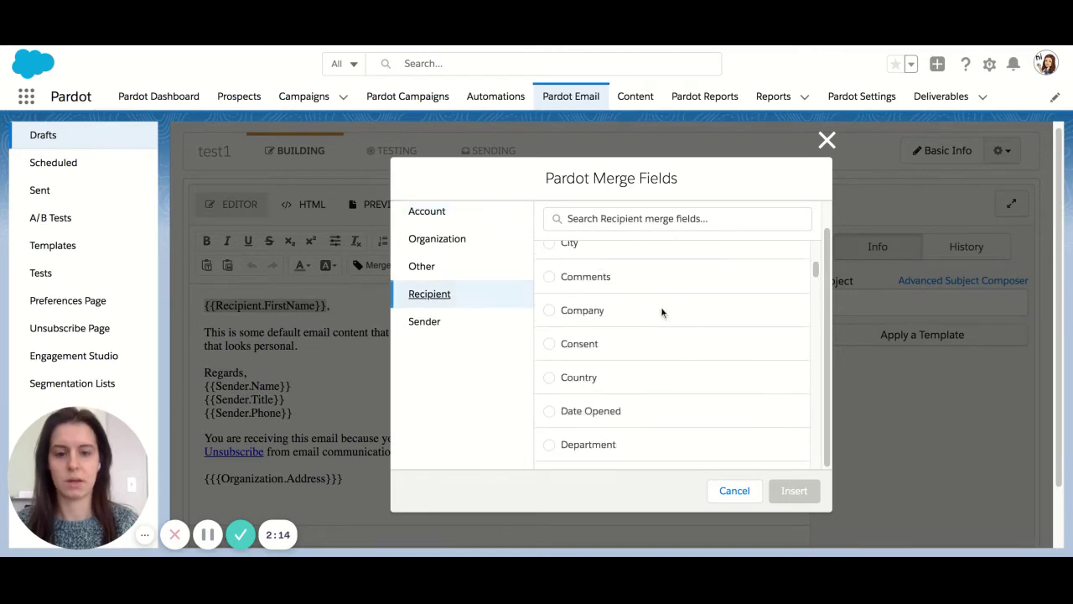
pyautogui.scroll(-3, 600, 336)
pyautogui.scroll(-5, 601, 336)
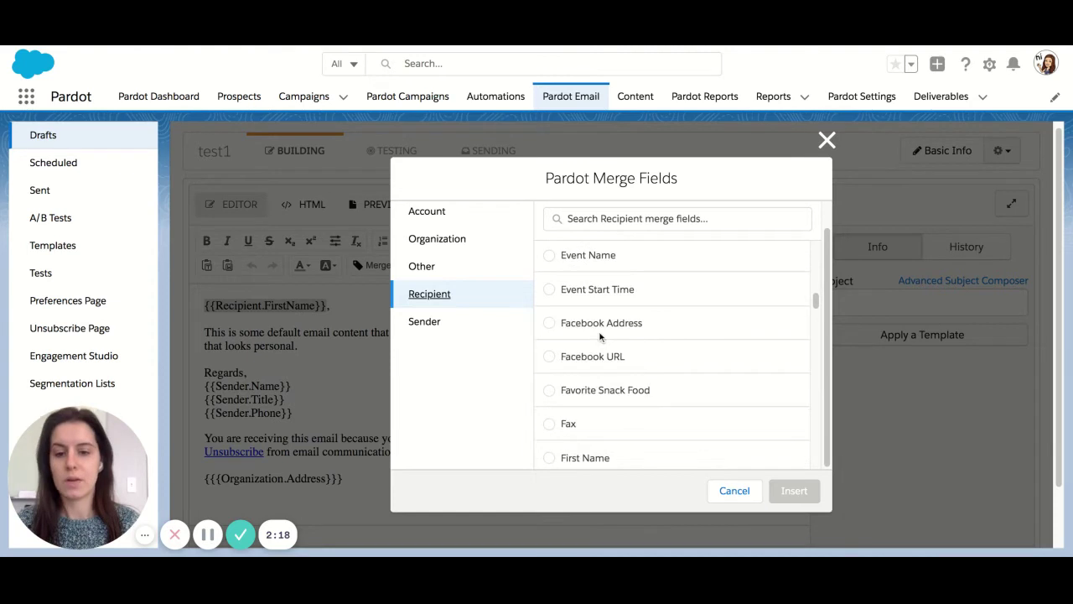
pyautogui.click(550, 440)
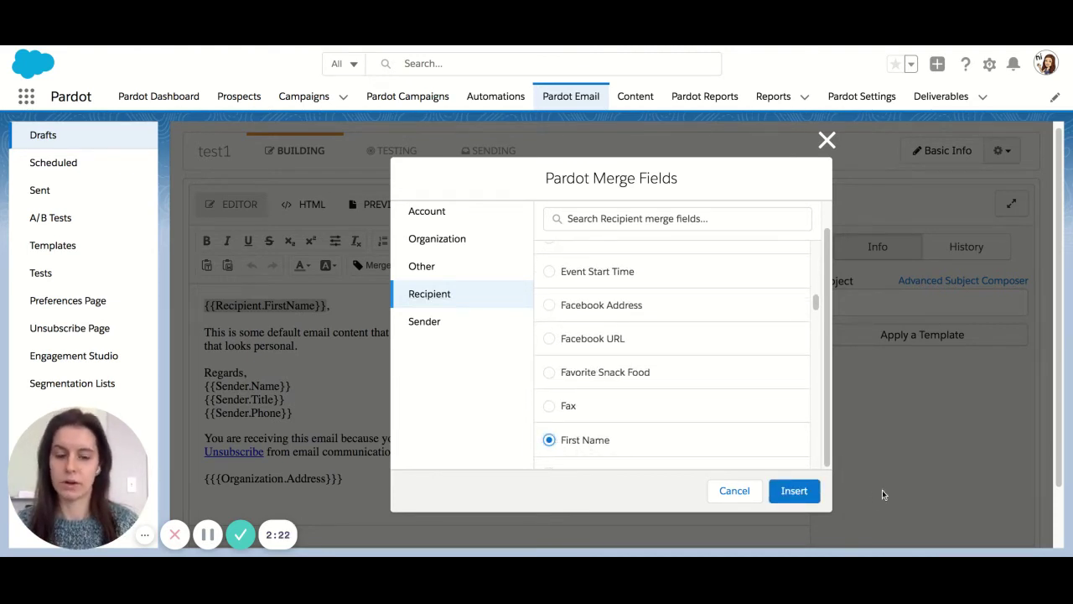
pyautogui.click(794, 491)
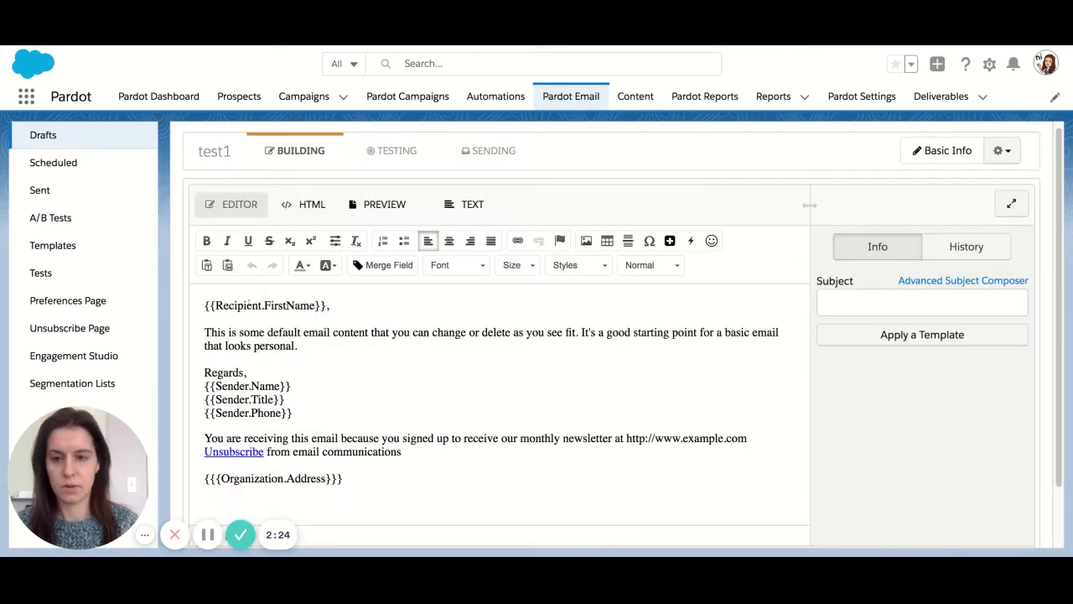
# - Add 'Hello' before the first-name field and delete the Sender.Title and Sender.Phone lines
pyautogui.write('Hello')
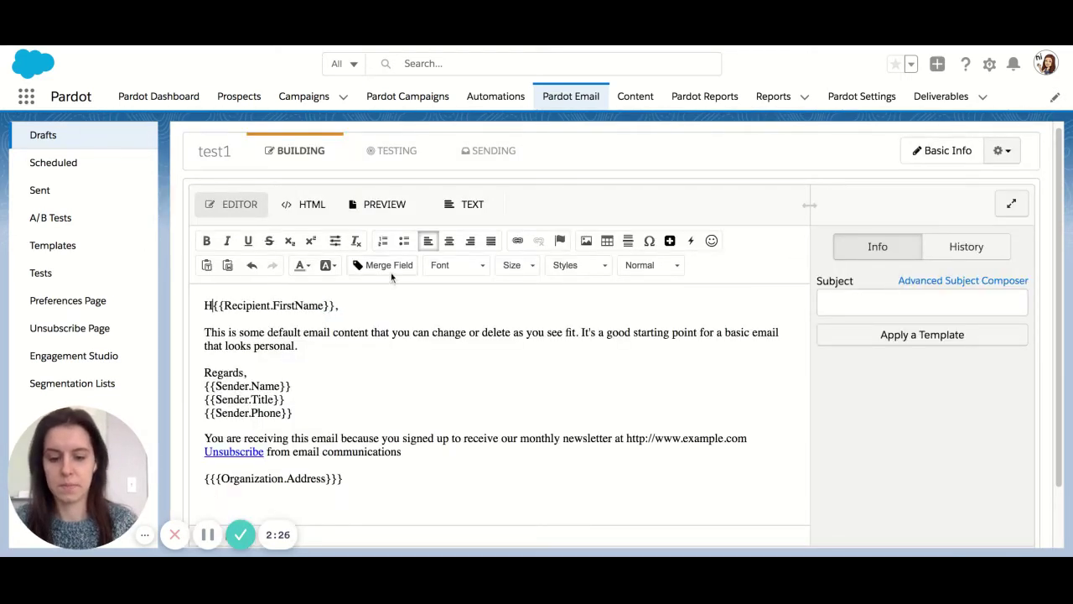
pyautogui.scroll(-1, 377, 335)
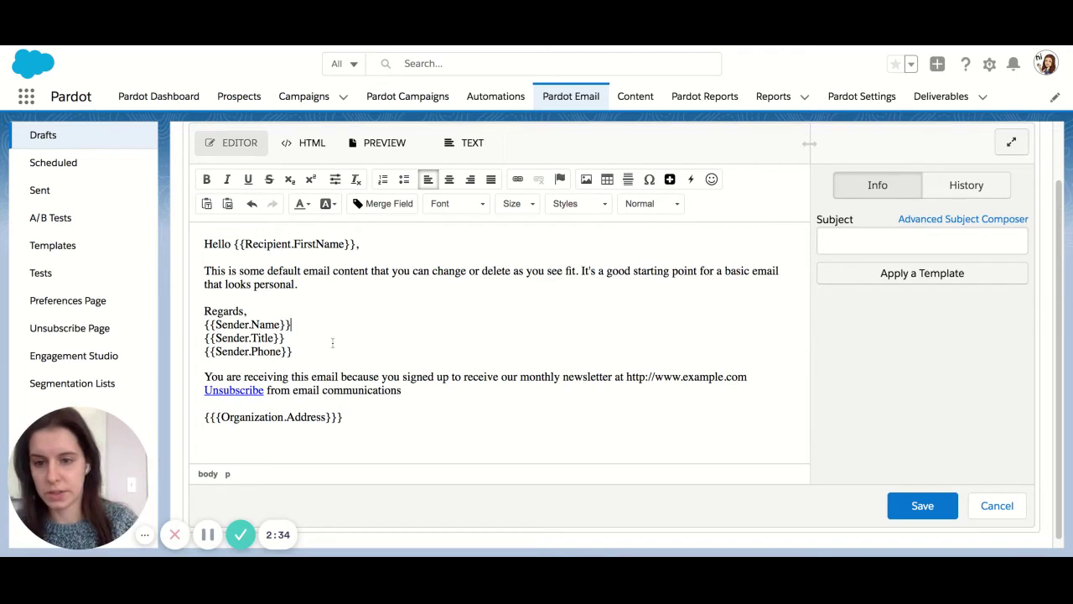
pyautogui.moveTo(296, 352); pyautogui.dragTo(204, 332)
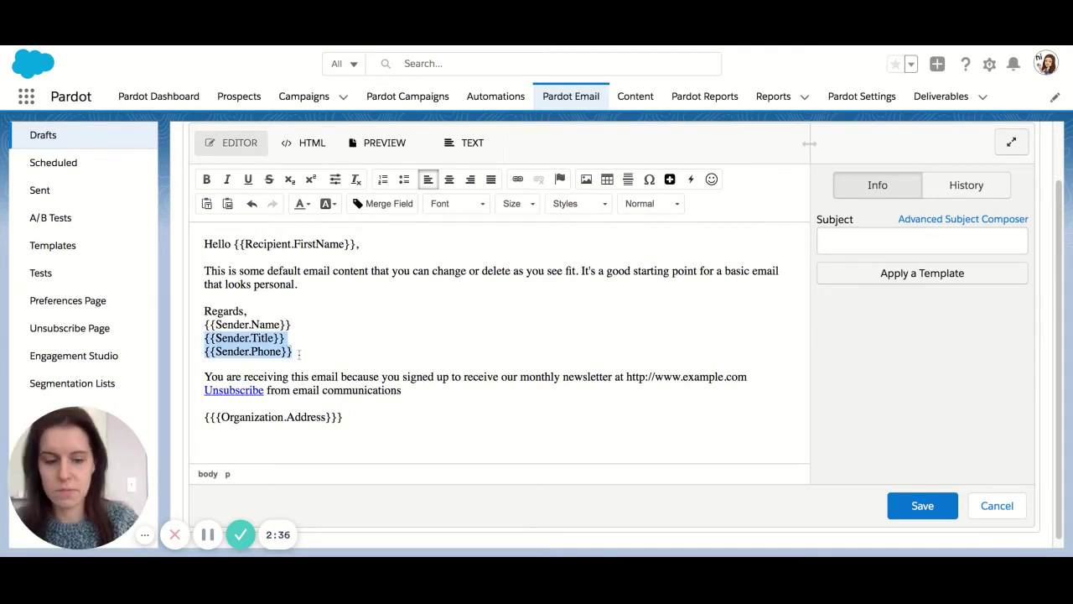
pyautogui.press('BackSpace')
# - Insert the Sender > Signature merge field below {{Sender.Name}}
pyautogui.click(391, 205)
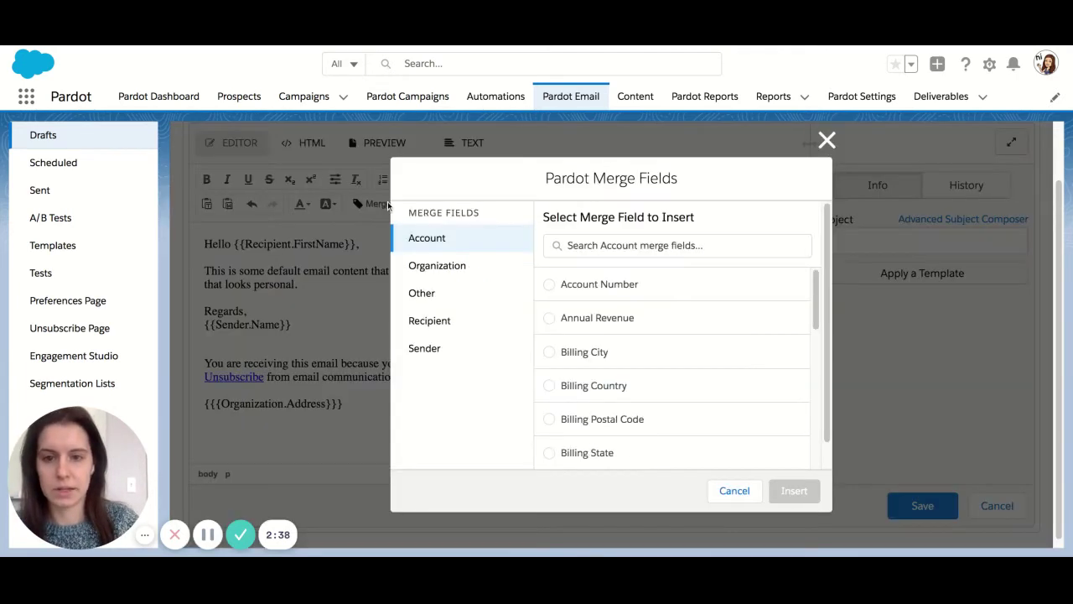
pyautogui.click(421, 357)
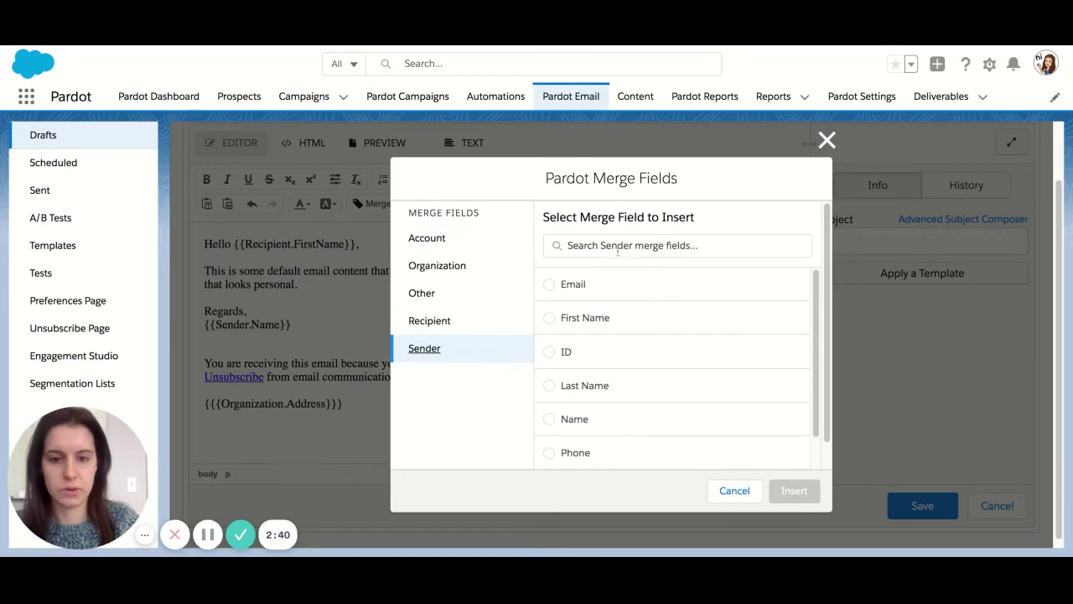
pyautogui.scroll(-2, 625, 310)
pyautogui.scroll(-1, 654, 336)
pyautogui.click(550, 387)
pyautogui.click(792, 493)
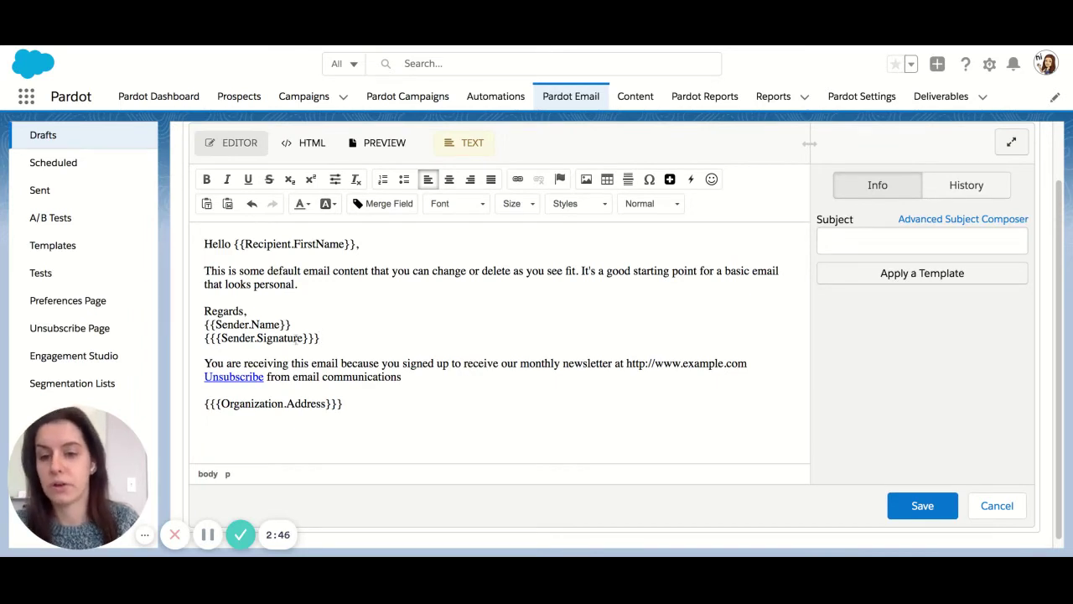
pyautogui.tripleClick(321, 338)
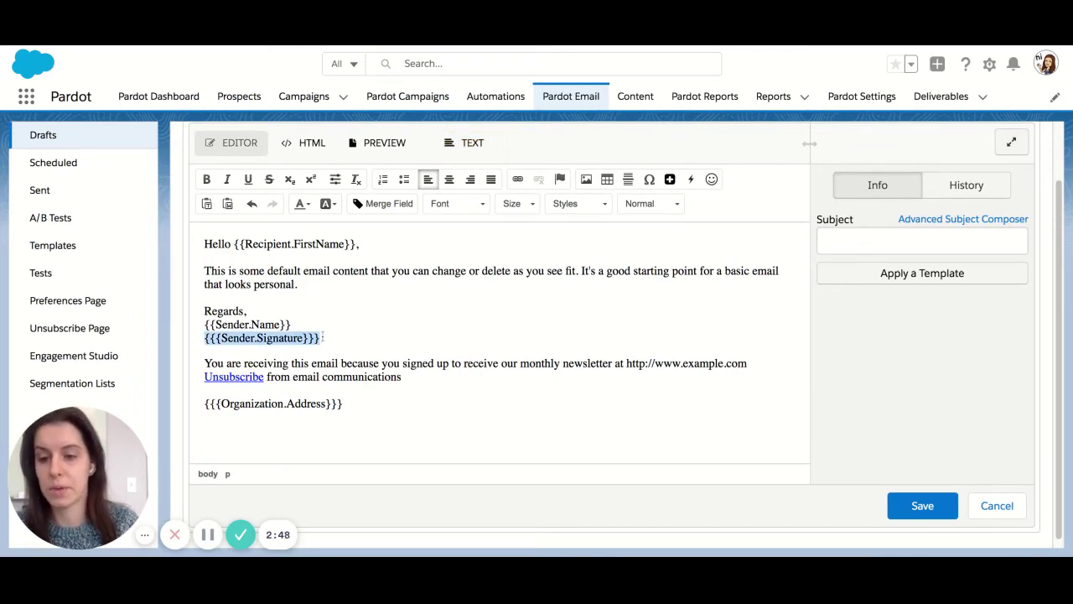
# - Delete the {{{Organization.Address}}} line and add blank lines above the Unsubscribe line
pyautogui.click(217, 345)
pyautogui.click(329, 338)
pyautogui.hotkey('alt', 'shift', 'Left')
pyautogui.hotkey('alt', 'shift', 'Left')
pyautogui.hotkey('alt', 'shift', 'Left')
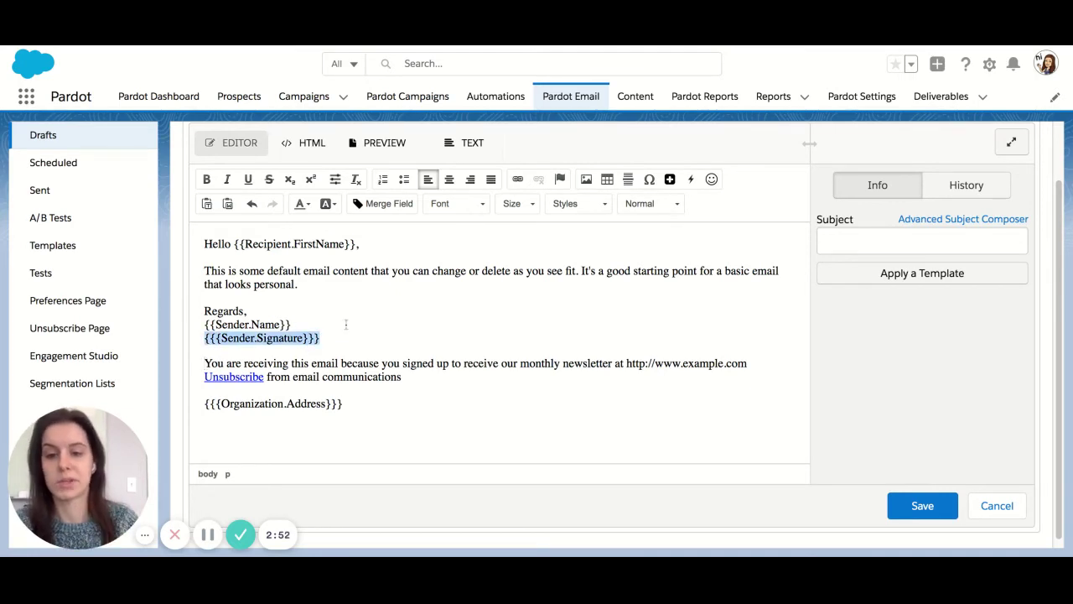
pyautogui.click(372, 323)
pyautogui.tripleClick(372, 400)
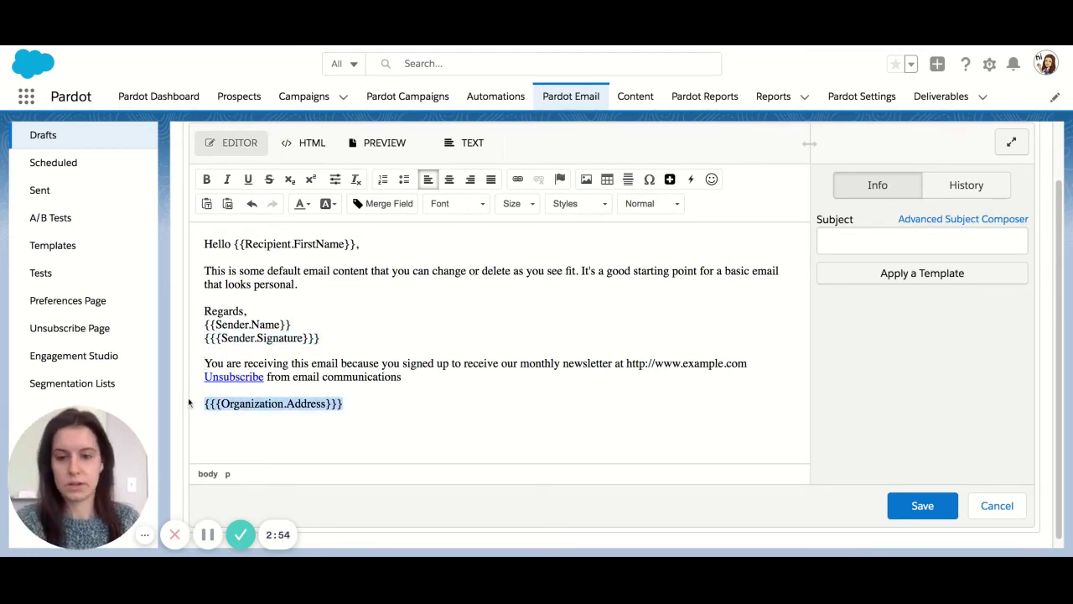
pyautogui.press('Delete')
pyautogui.press('Return')
pyautogui.press('Return')
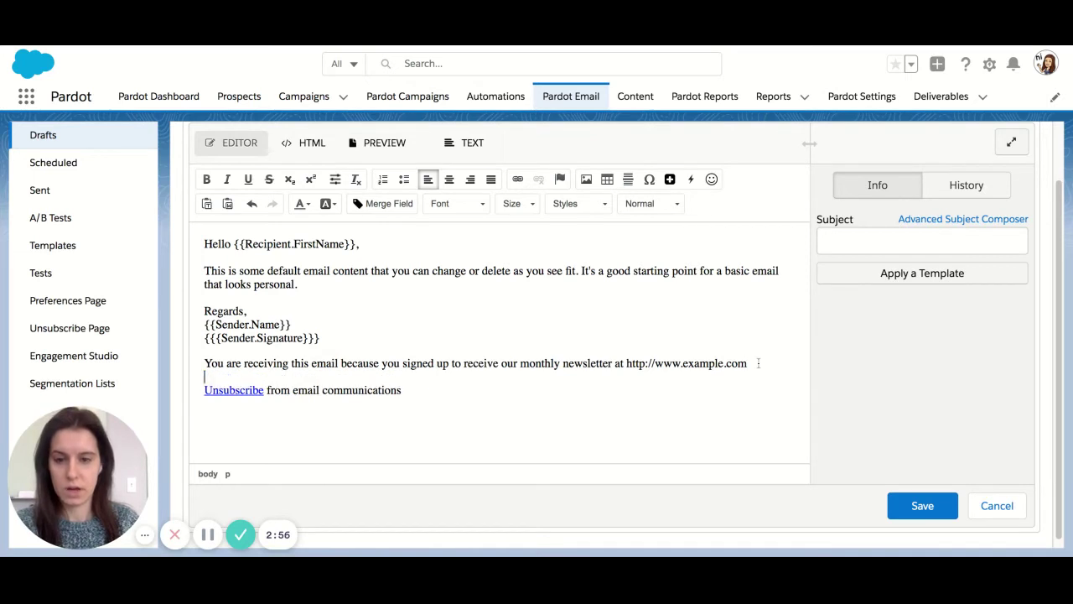
pyautogui.hotkey('ctrl', 'shift', 'Left')
pyautogui.hotkey('ctrl', 'shift', 'Left')
pyautogui.hotkey('ctrl', 'shift', 'Left')
pyautogui.hotkey('ctrl', 'shift', 'Left')
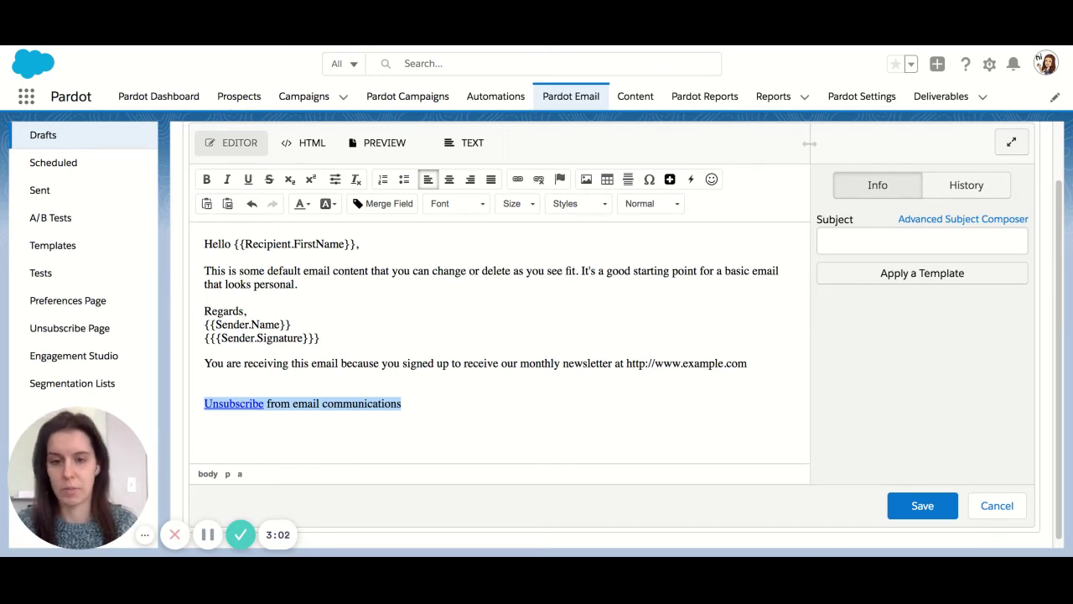
pyautogui.click(359, 418)
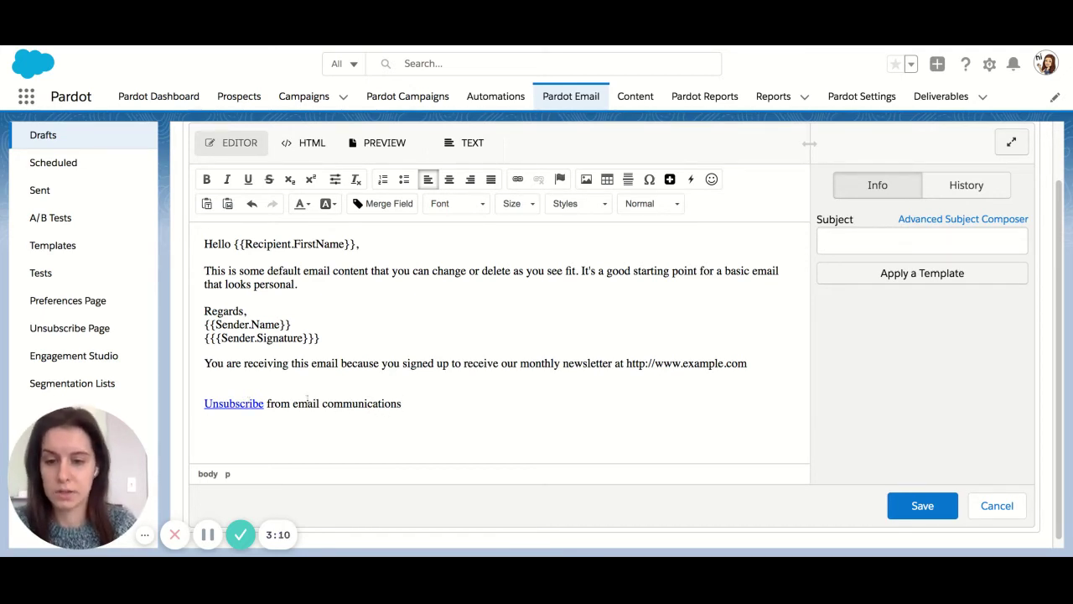
pyautogui.doubleClick(265, 403)
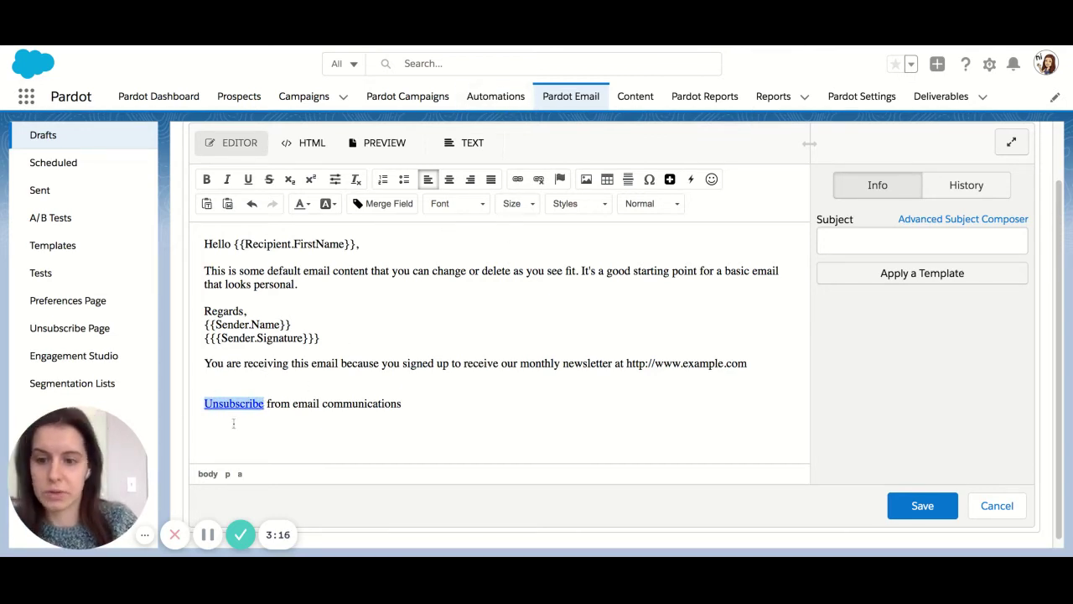
# - Make the Unsubscribe word an Unsubscribe Link pointing to {{Unsubscribe}}
pyautogui.click(517, 179)
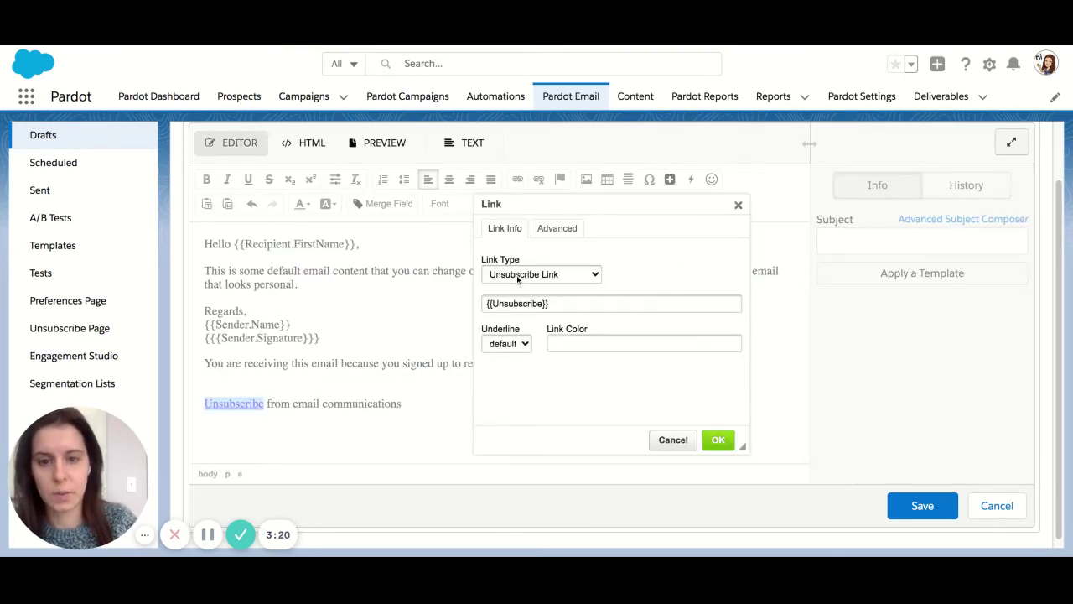
pyautogui.click(522, 275)
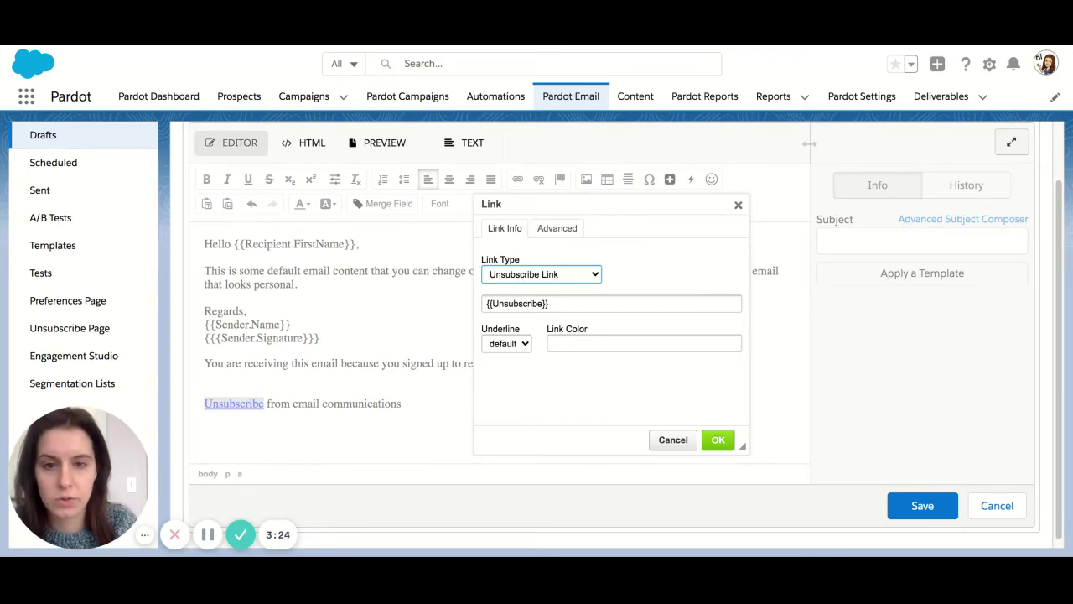
pyautogui.click(528, 280)
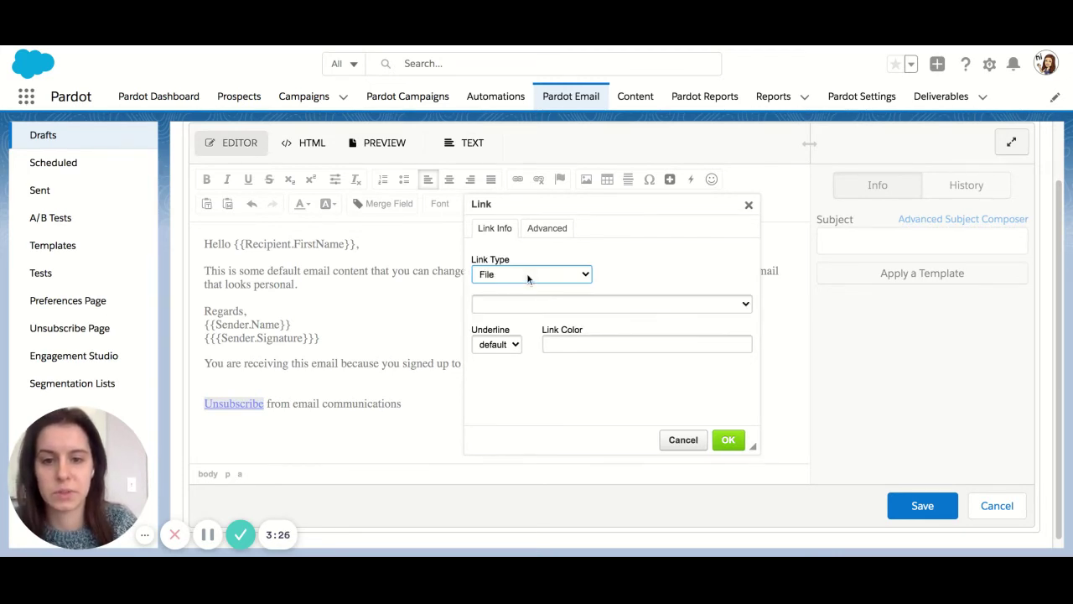
pyautogui.click(528, 280)
pyautogui.click(537, 259)
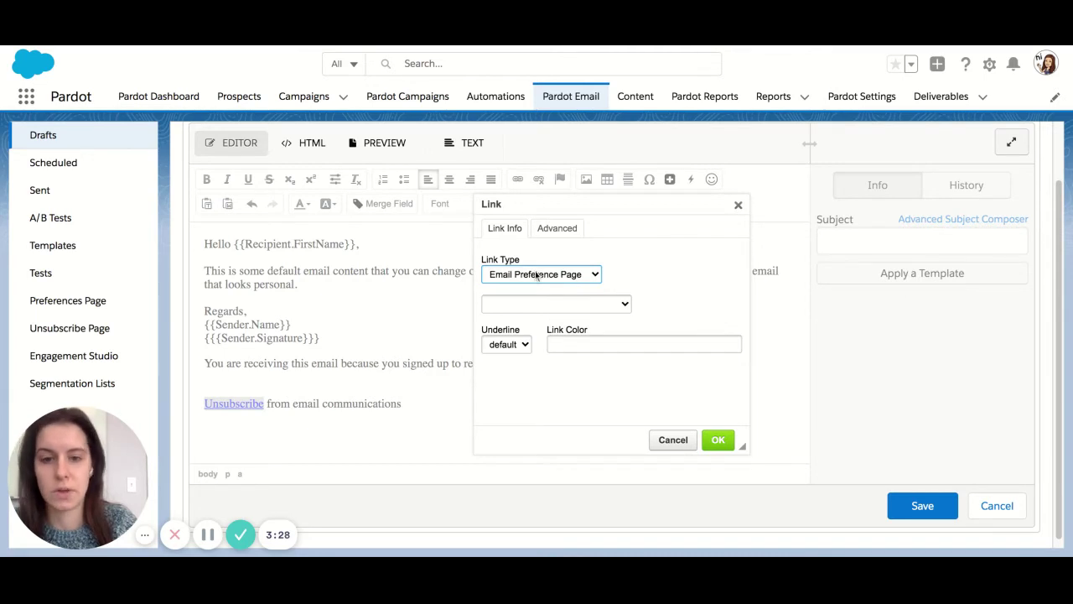
pyautogui.click(537, 274)
pyautogui.click(715, 441)
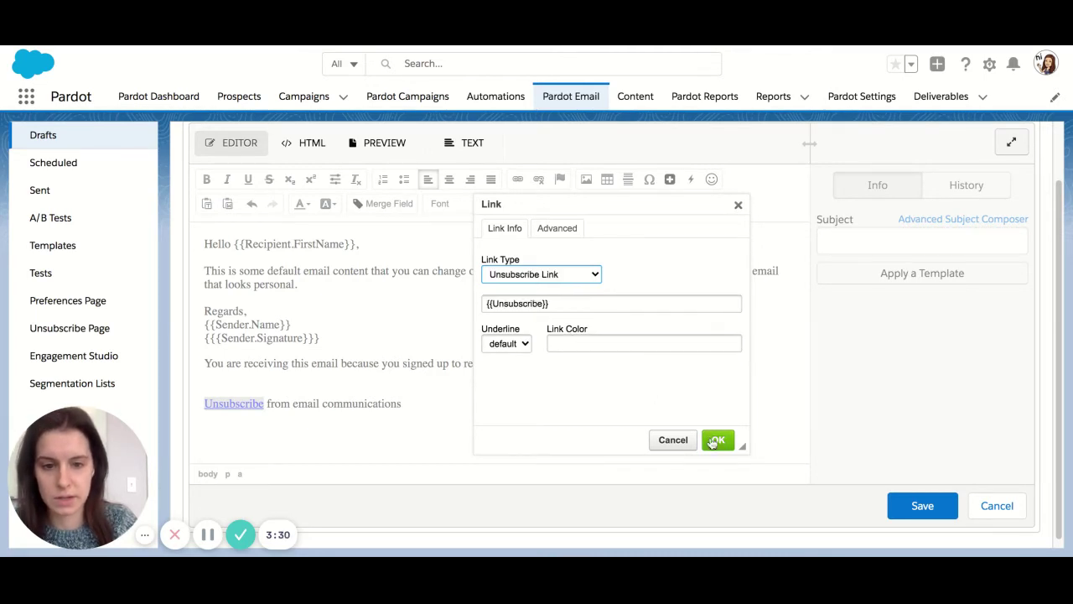
pyautogui.click(408, 312)
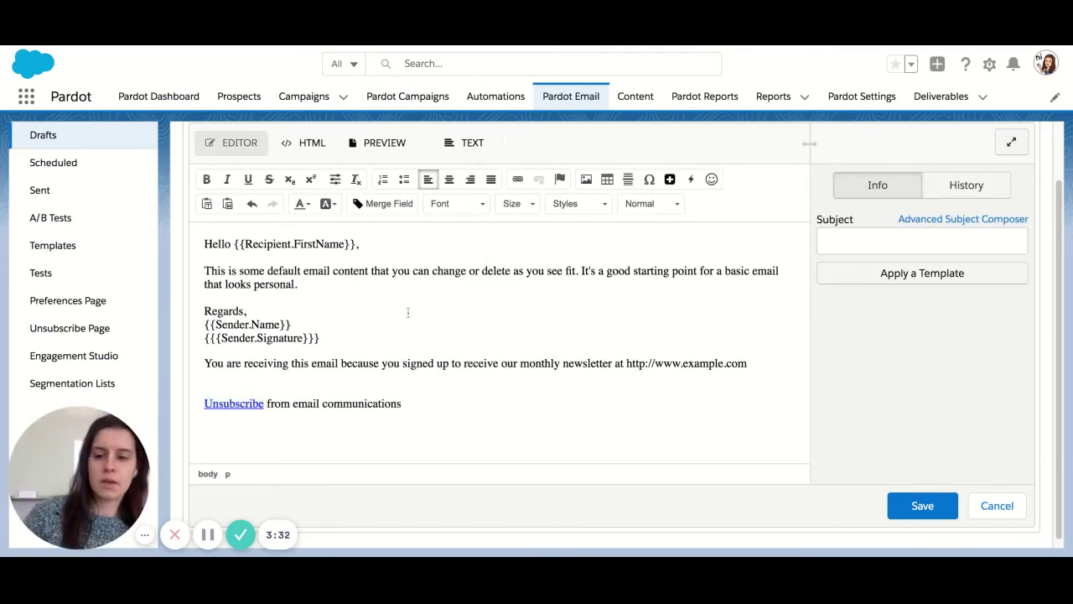
# - Switch to the TEXT version and review its address-only plain text
pyautogui.click(343, 287)
pyautogui.scroll(2, 449, 304)
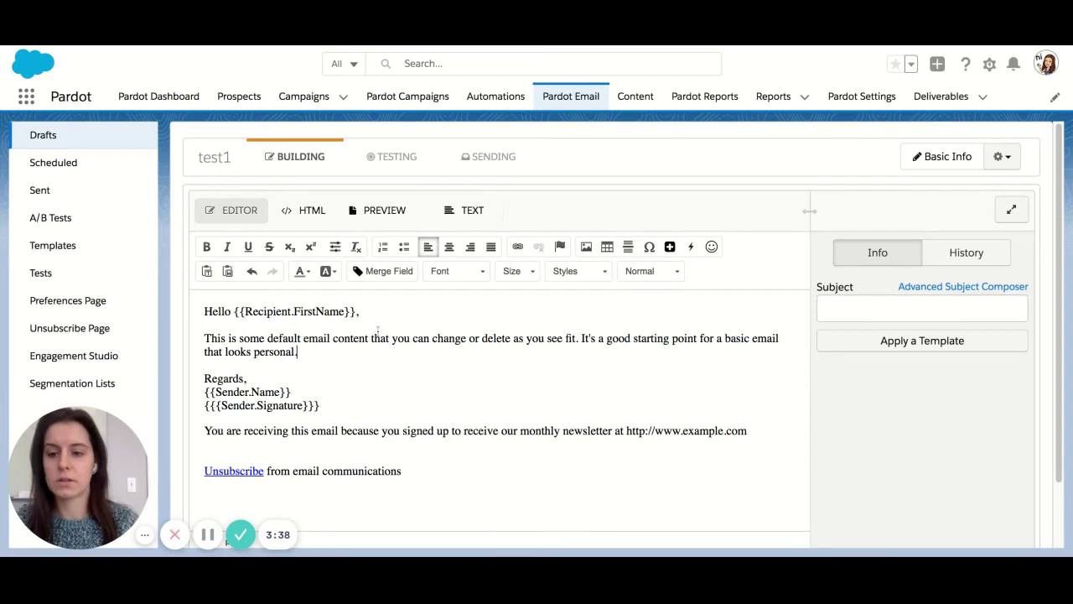
pyautogui.click(468, 218)
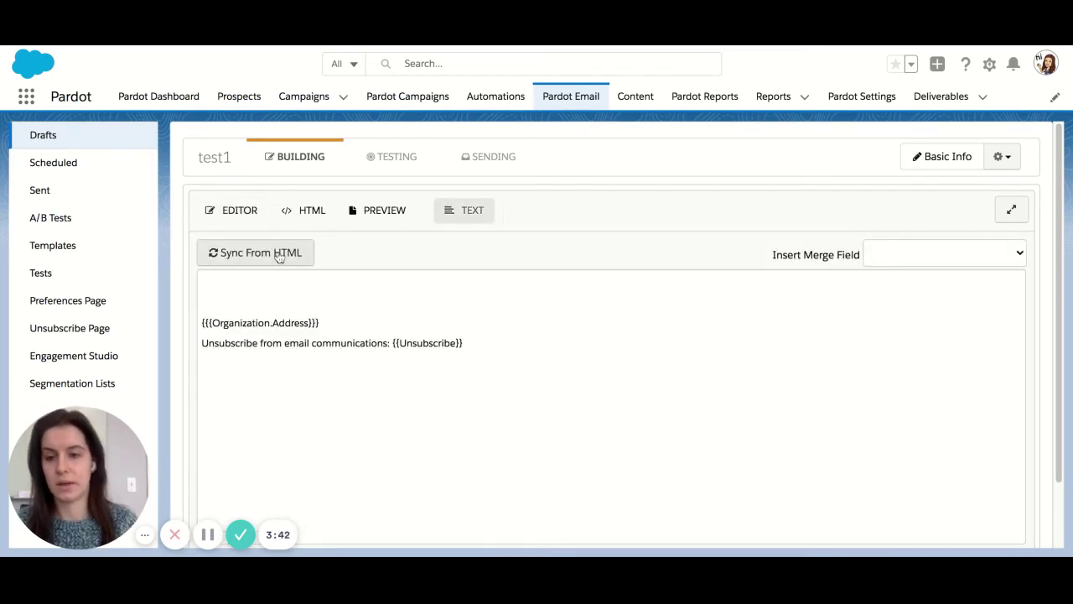
pyautogui.scroll(-1, 312, 283)
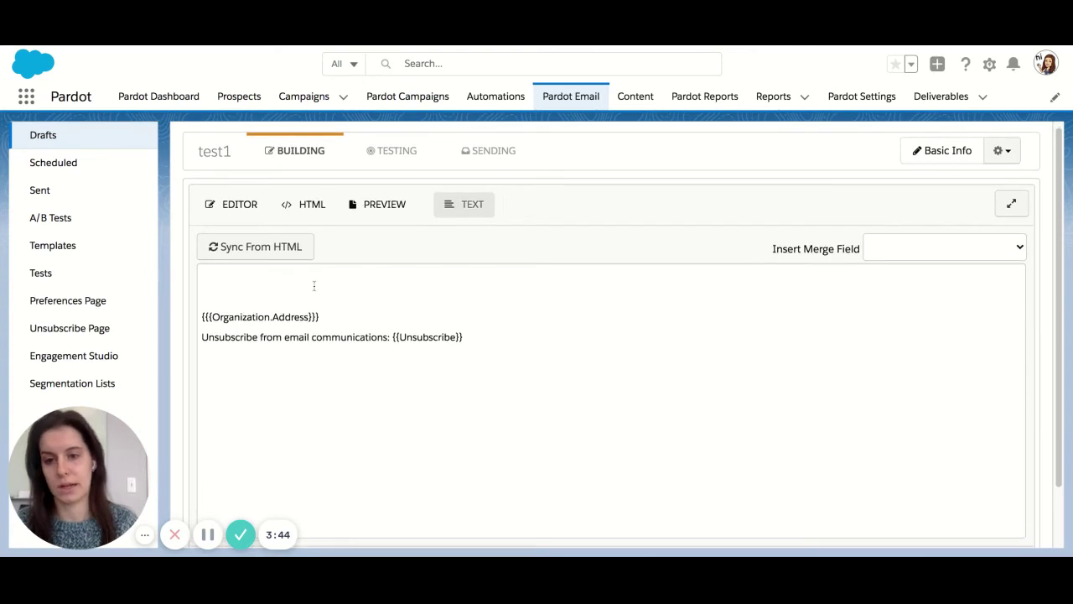
pyautogui.scroll(-1, 314, 286)
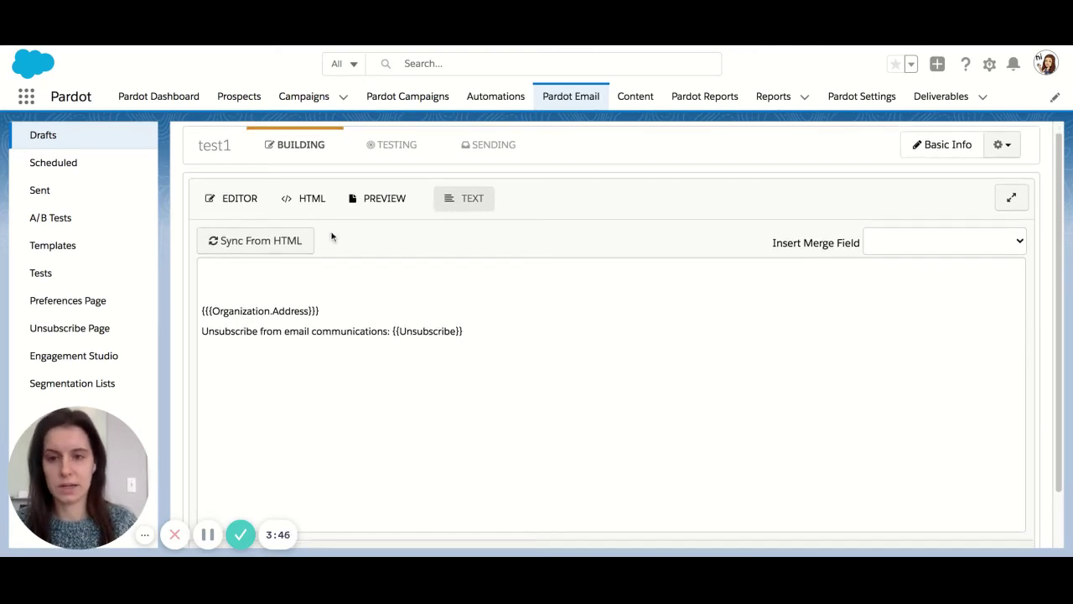
# - Sync the text version from HTML, check the full body and {{Unsubscribe}} footer, and return to HTML
pyautogui.click(279, 243)
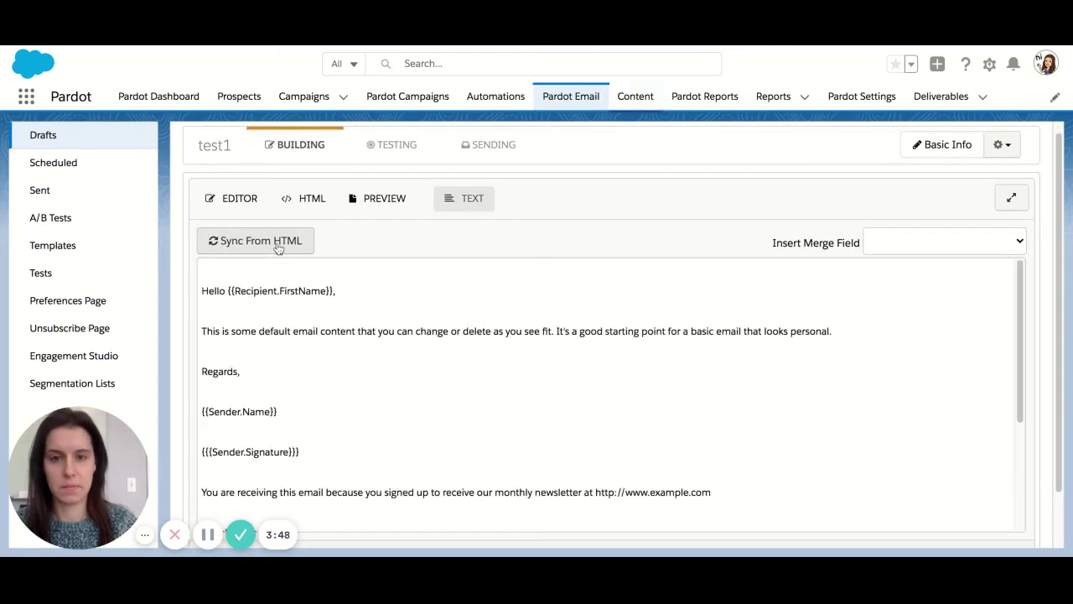
pyautogui.scroll(-3, 506, 323)
pyautogui.scroll(-2, 507, 324)
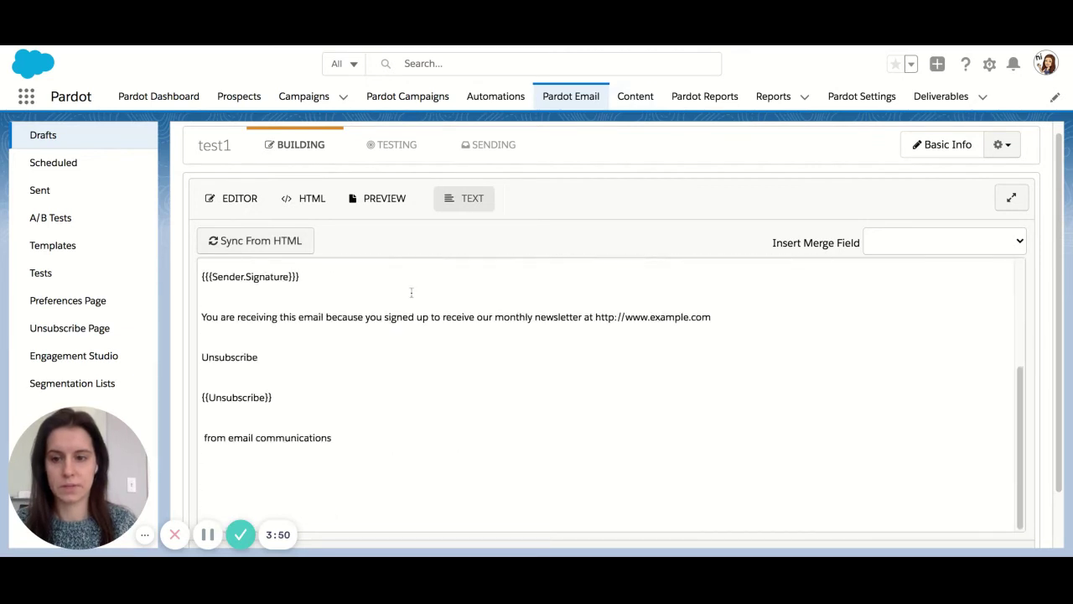
pyautogui.scroll(5, 473, 343)
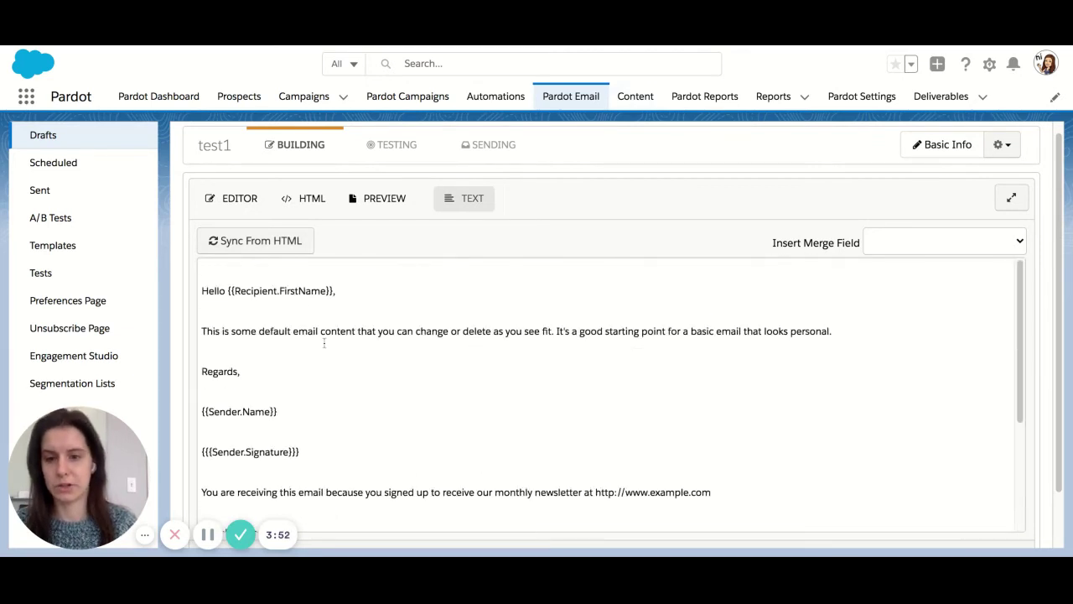
pyautogui.click(226, 350)
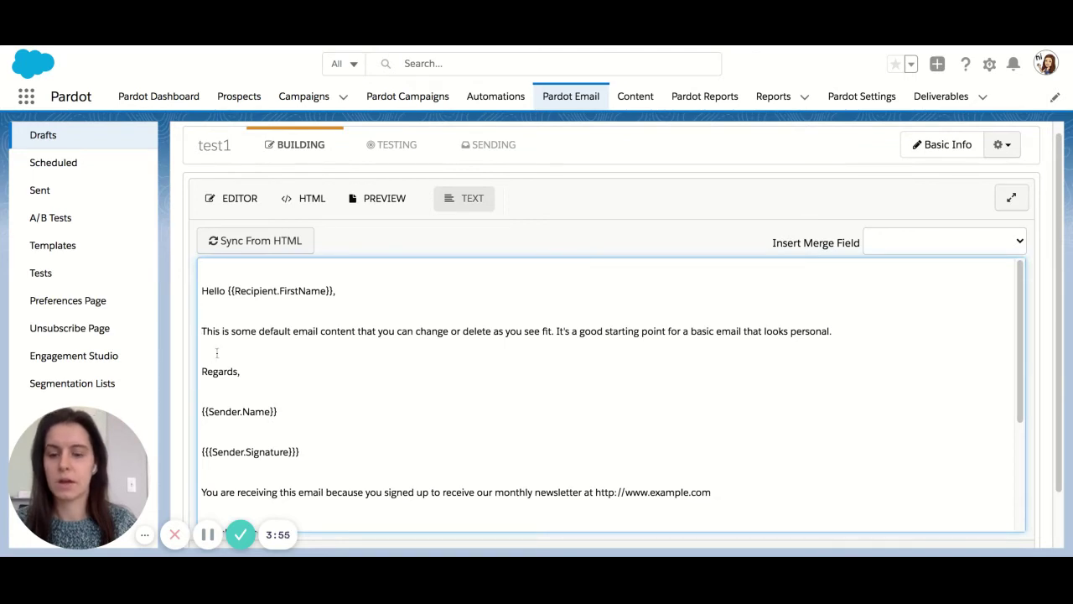
pyautogui.click(311, 200)
# - Preview test1 as a chosen prospect so the first name and sender name render
pyautogui.click(340, 317)
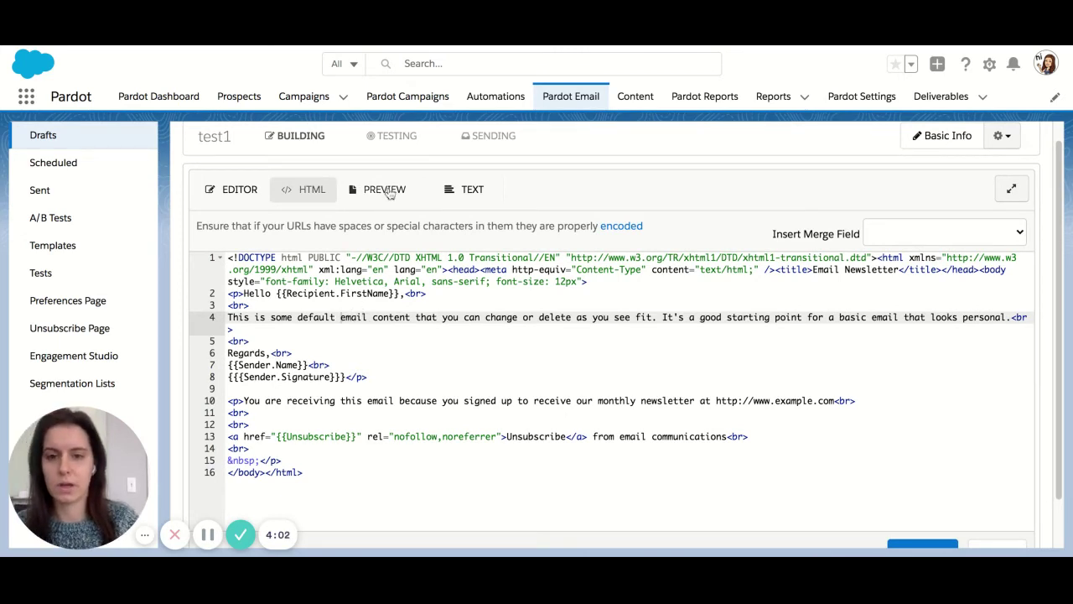
pyautogui.click(384, 191)
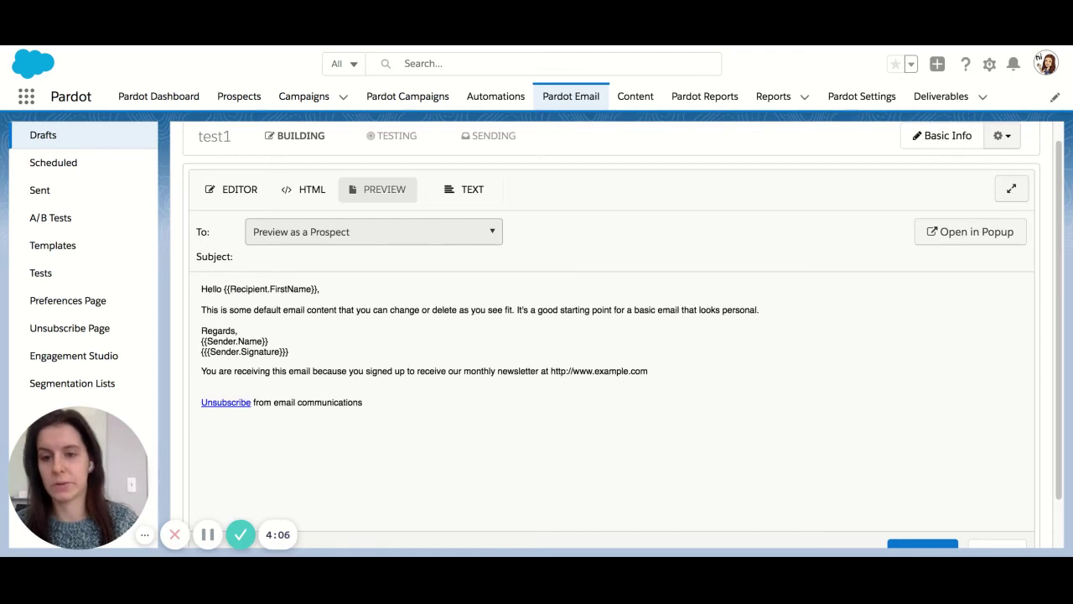
pyautogui.moveTo(201, 289); pyautogui.dragTo(276, 288)
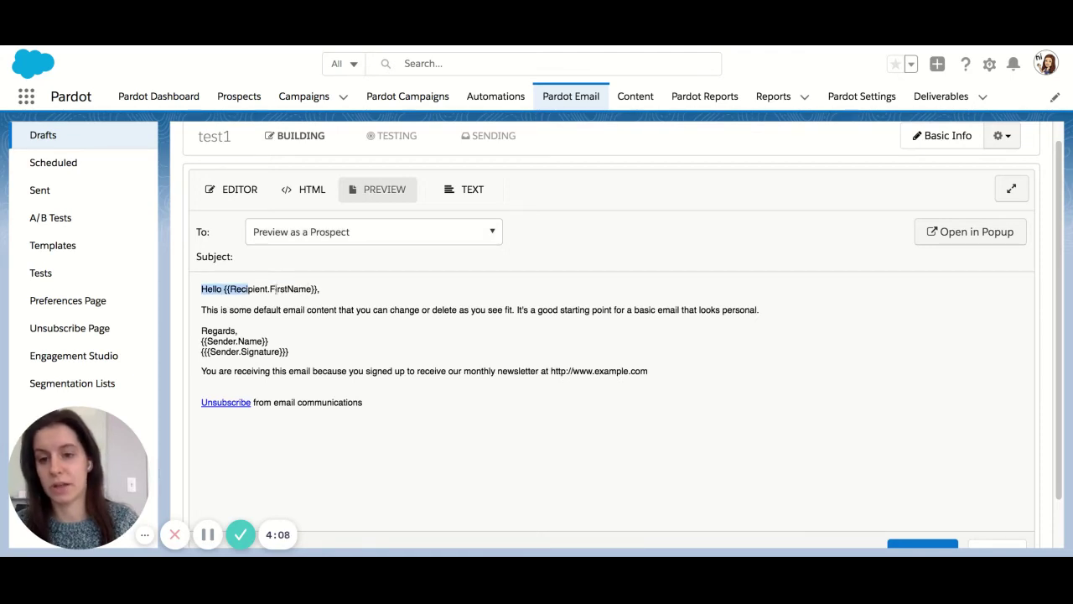
pyautogui.click(326, 228)
pyautogui.click(353, 299)
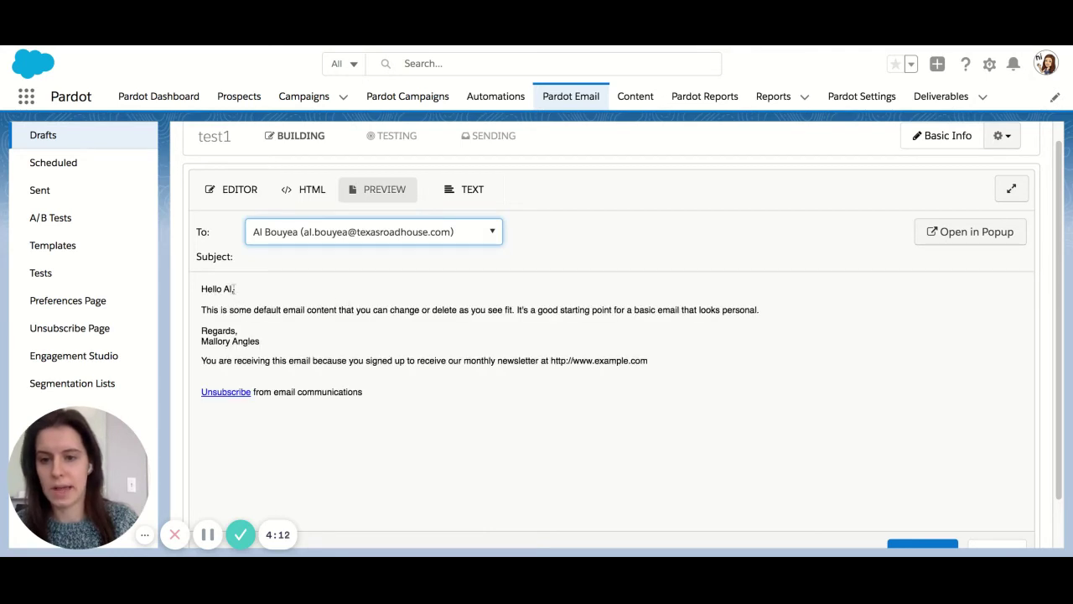
pyautogui.scroll(1, 467, 184)
pyautogui.click(387, 163)
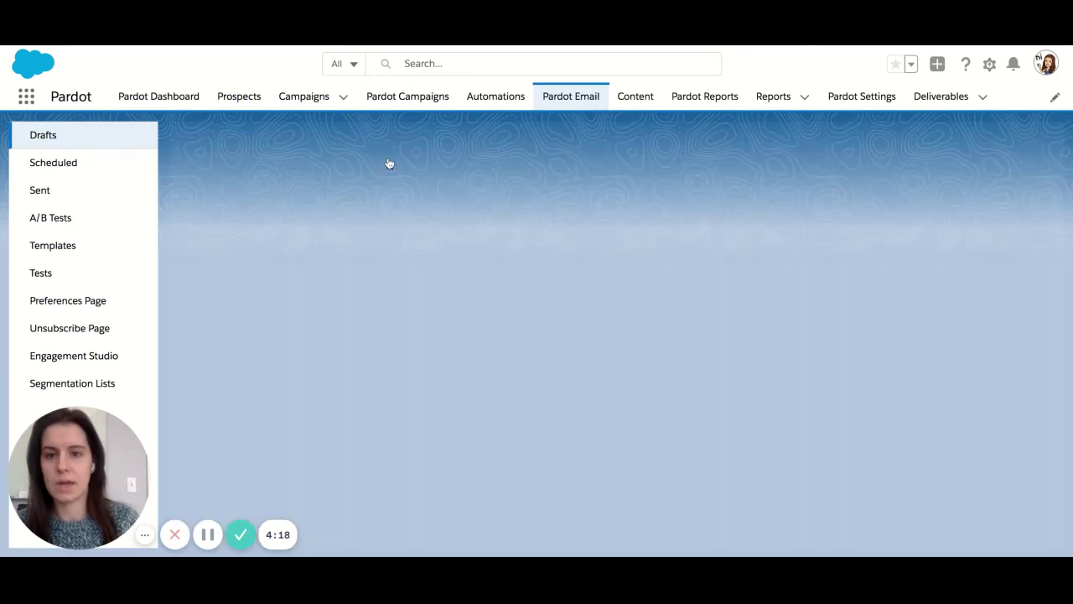
# - Review the Testing page options, checking available test lists without adding any
pyautogui.scroll(-1, 406, 215)
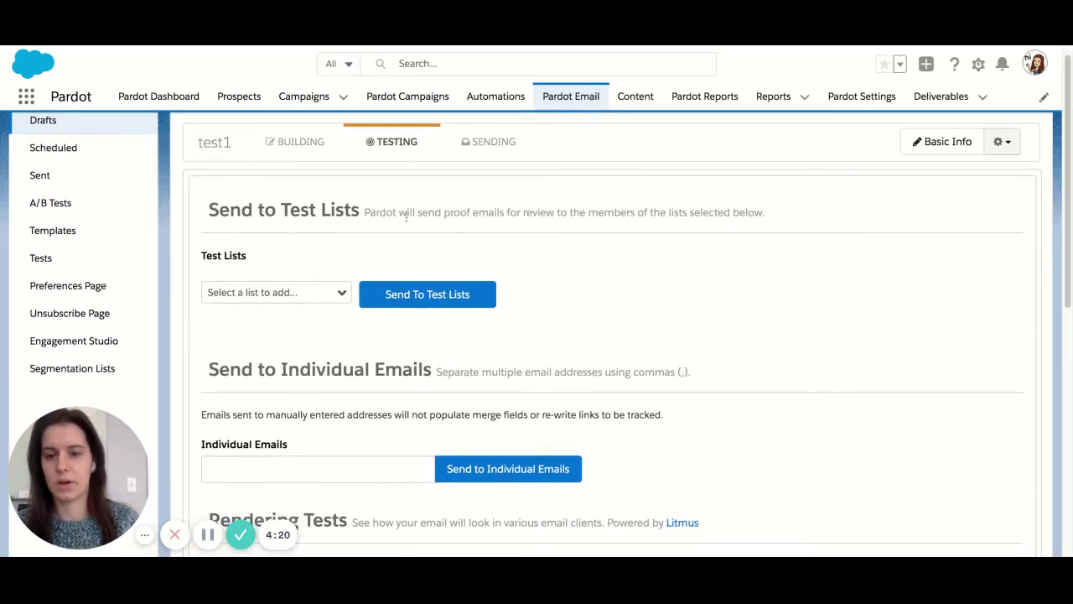
pyautogui.scroll(-1, 394, 319)
pyautogui.scroll(-1, 330, 439)
pyautogui.click(328, 426)
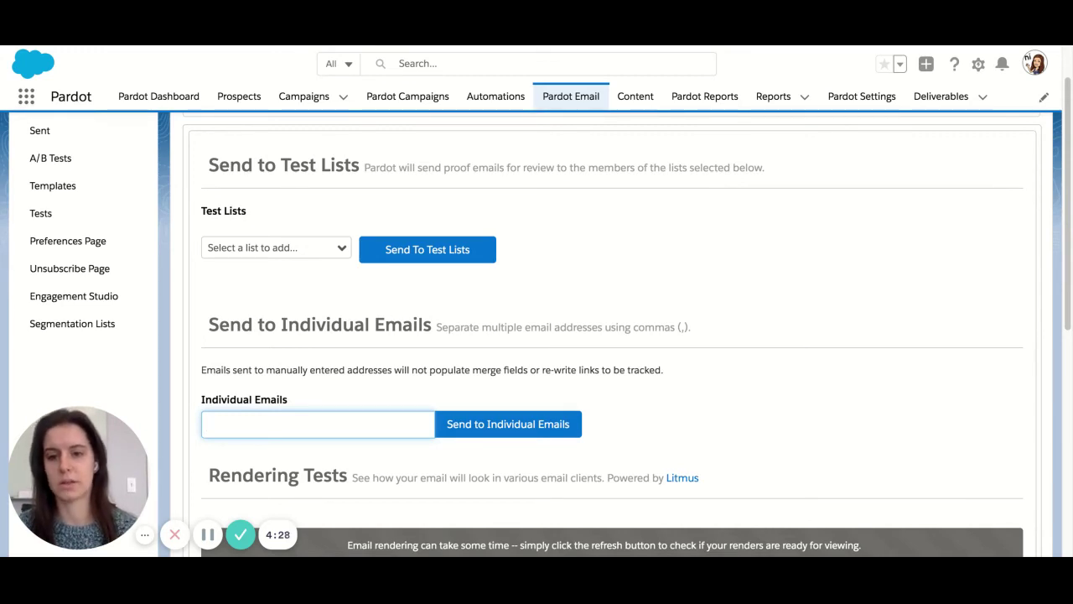
pyautogui.scroll(-1, 383, 218)
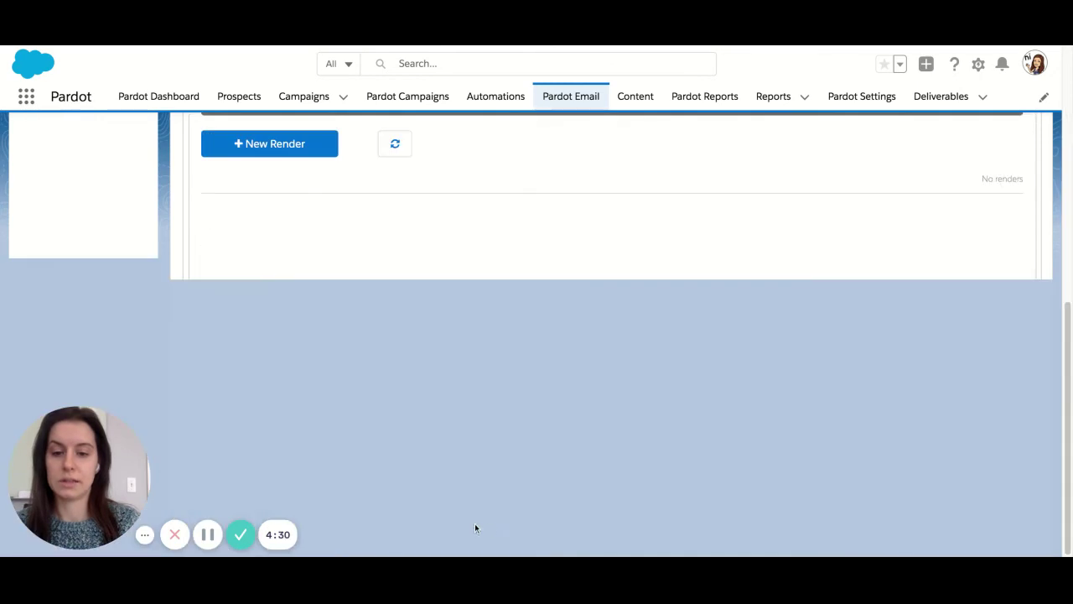
pyautogui.scroll(1, 469, 364)
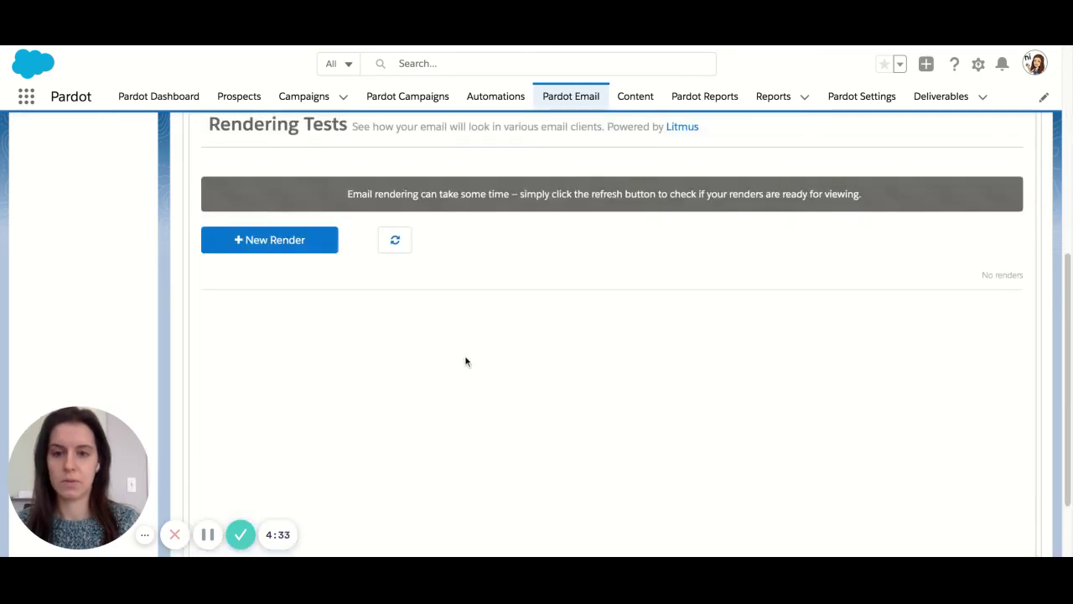
pyautogui.scroll(2, 402, 327)
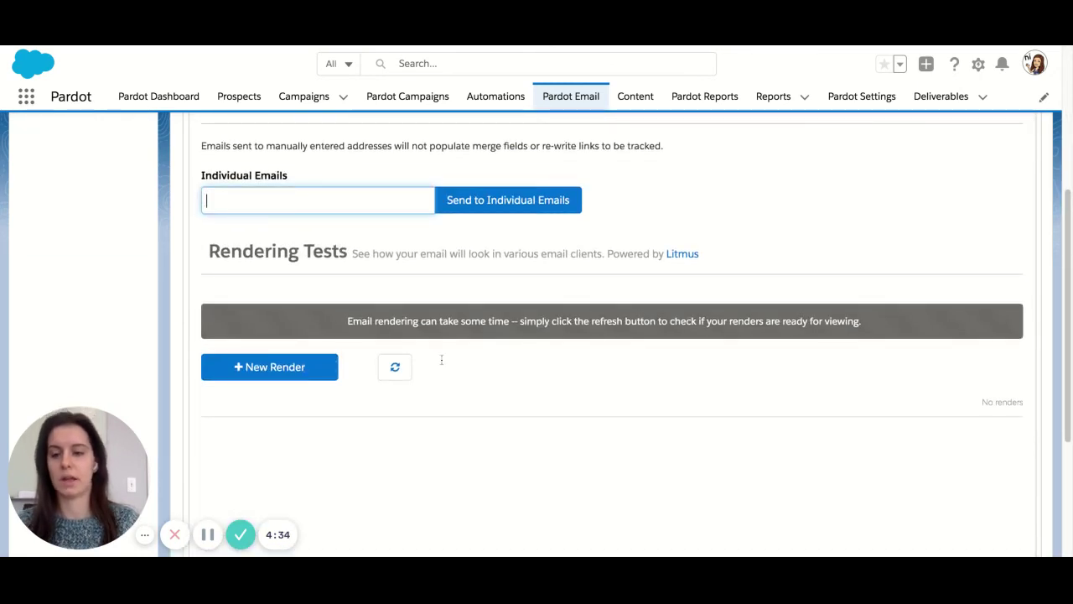
pyautogui.scroll(4, 385, 348)
pyautogui.scroll(-1, 528, 327)
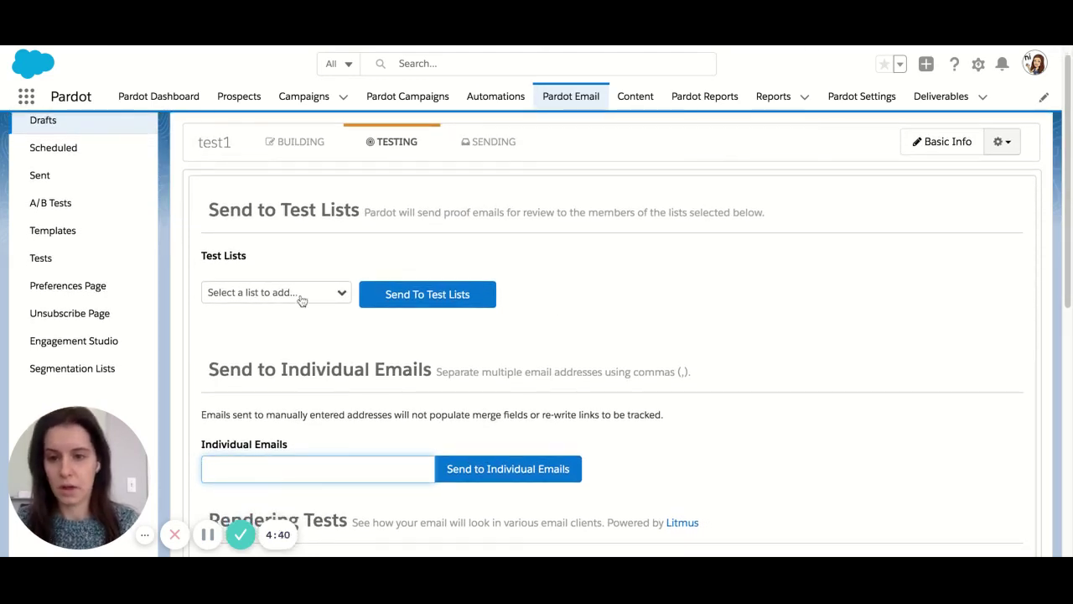
pyautogui.click(302, 298)
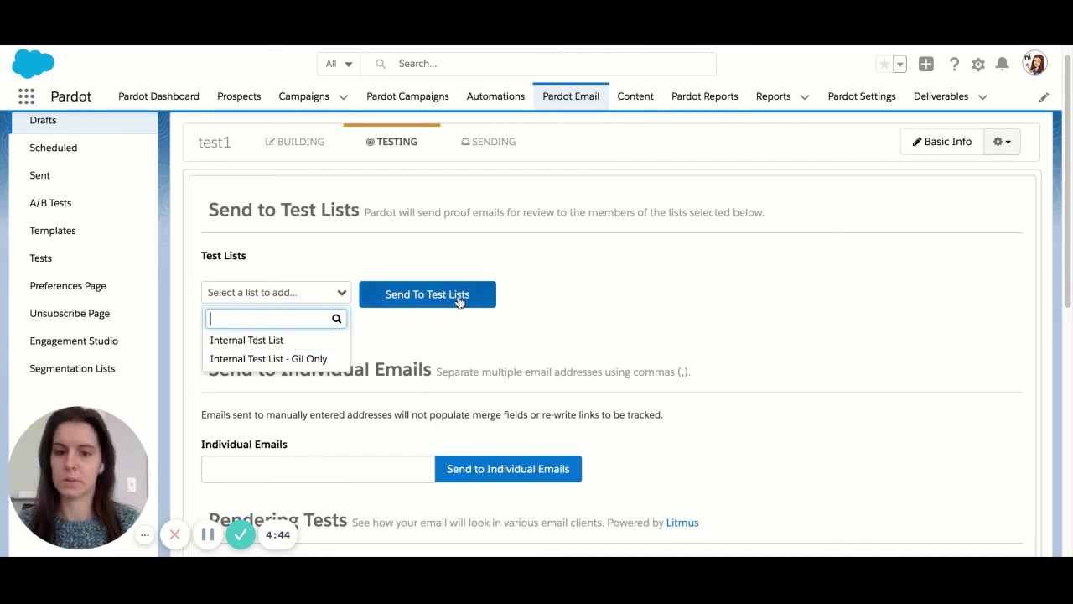
pyautogui.click(617, 303)
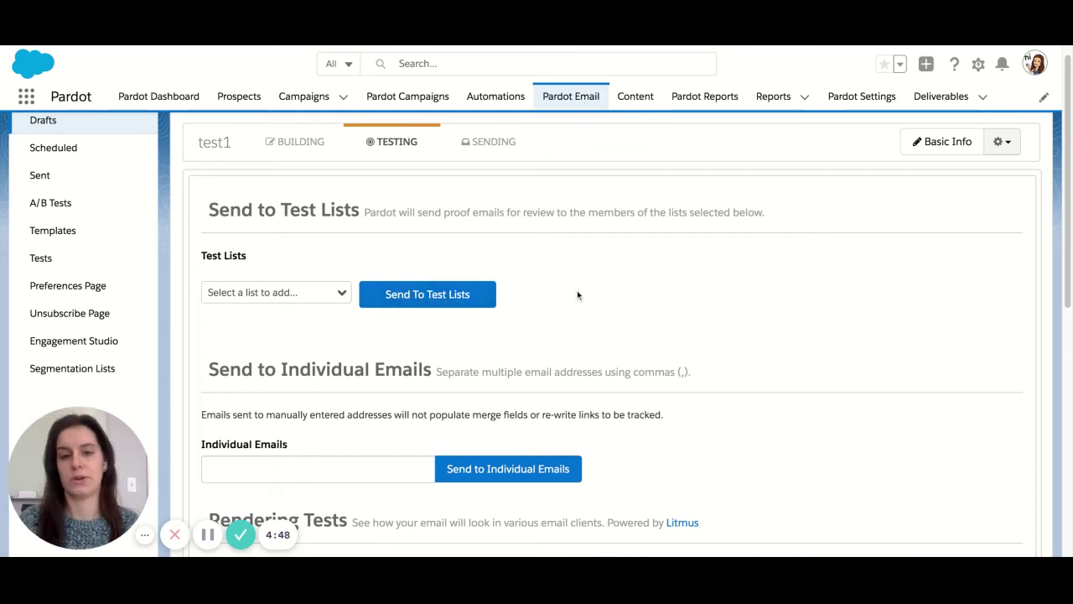
pyautogui.scroll(1, 576, 295)
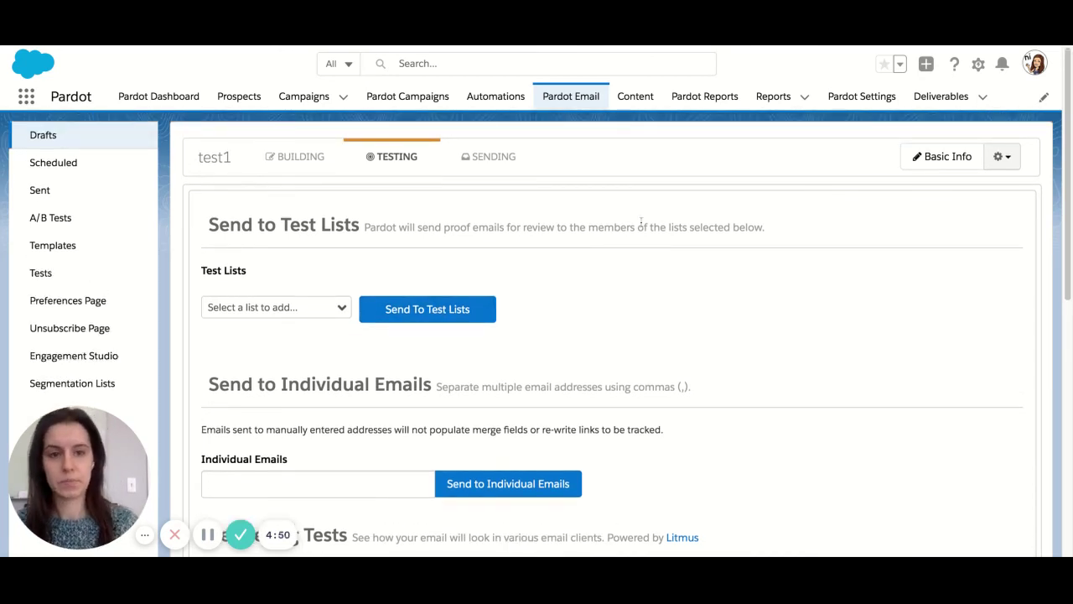
# - Open the Sending step and browse the recipient and suppression list pickers without choosing lists
pyautogui.click(486, 154)
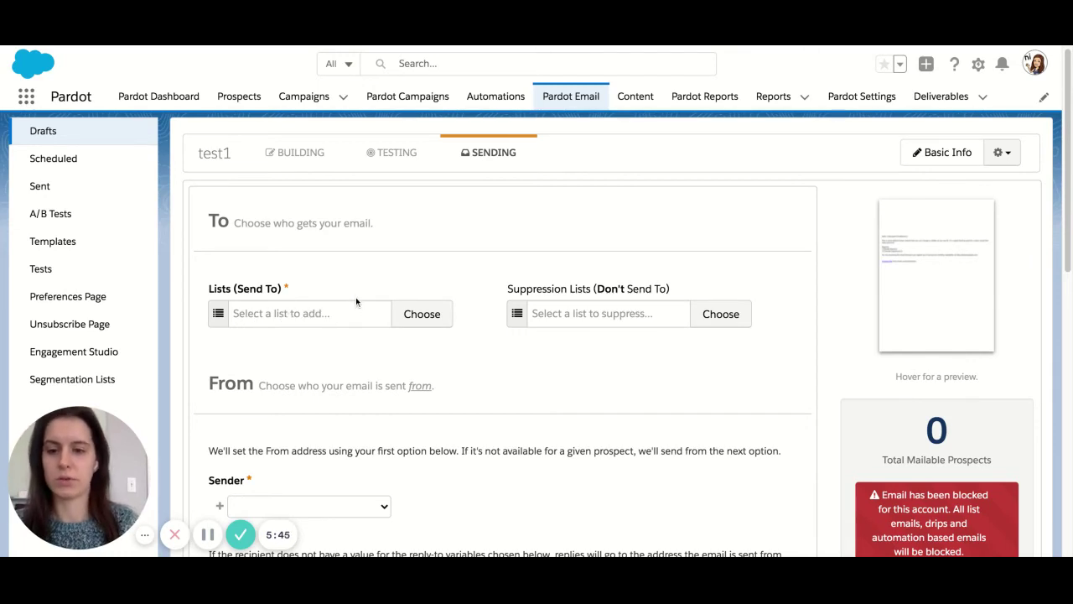
pyautogui.click(253, 320)
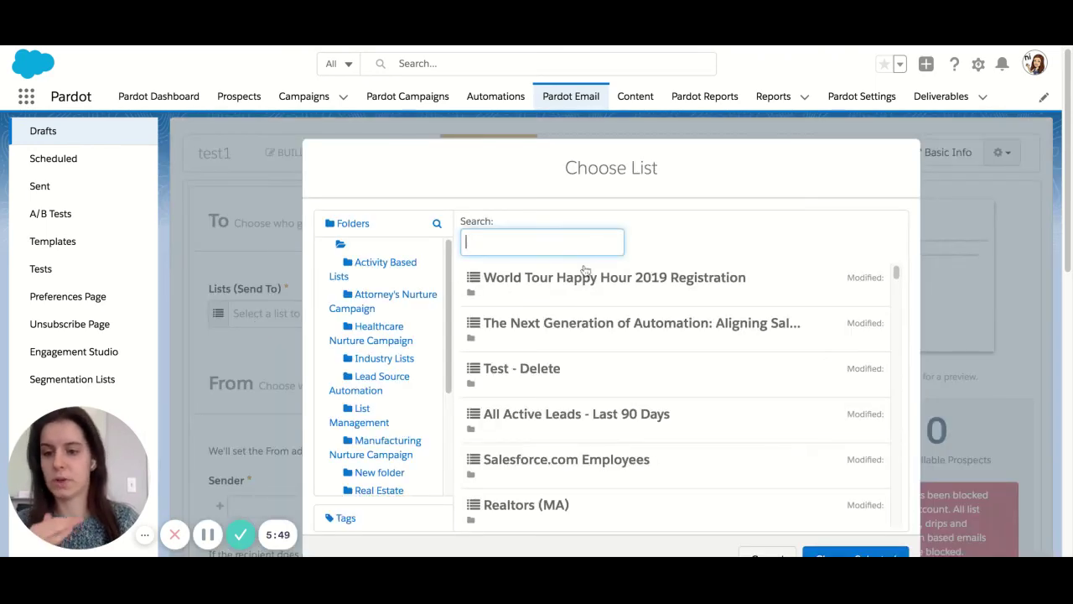
pyautogui.scroll(-2, 692, 421)
pyautogui.scroll(-2, 693, 422)
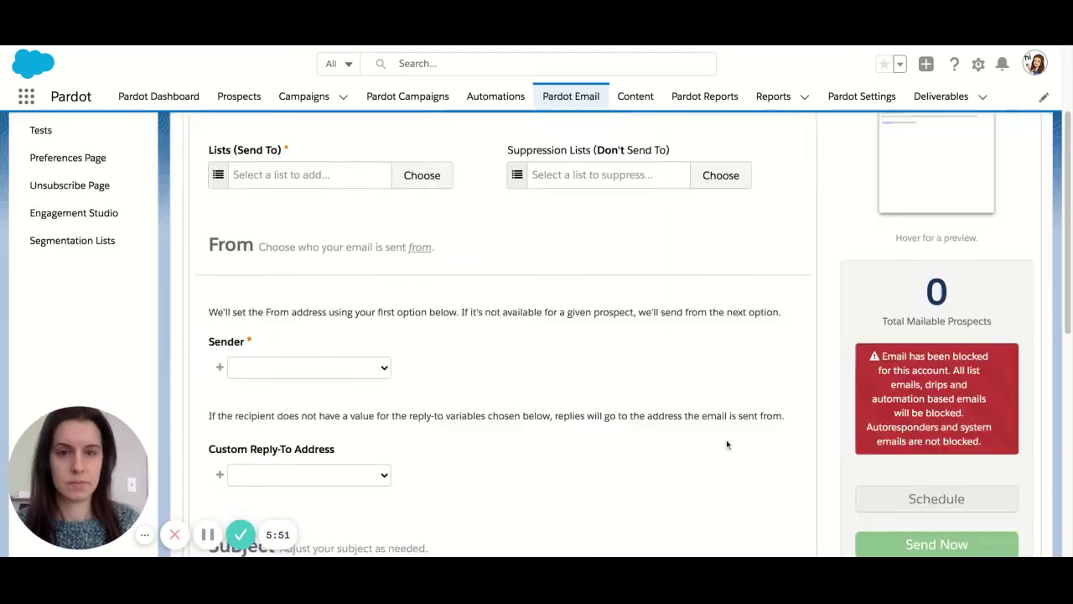
pyautogui.scroll(3, 726, 439)
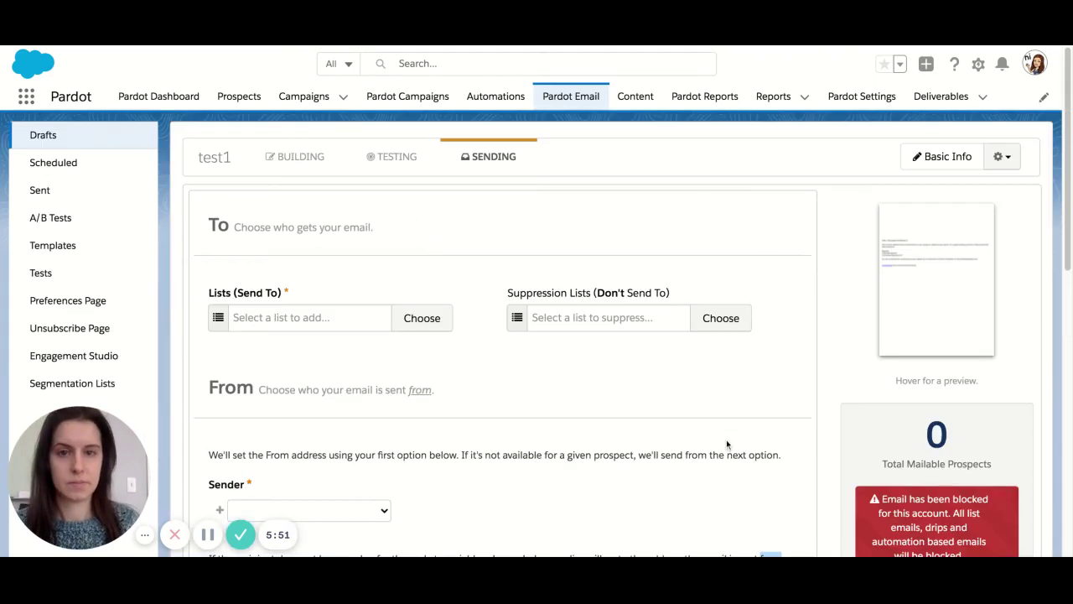
pyautogui.click(563, 320)
pyautogui.scroll(-2, 721, 342)
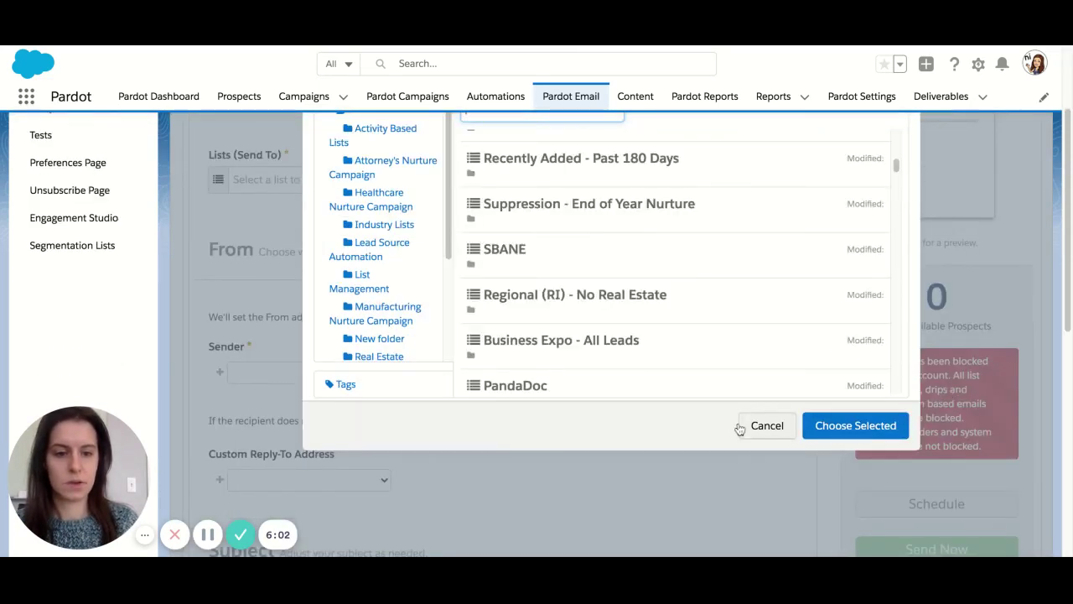
pyautogui.click(759, 426)
pyautogui.scroll(1, 477, 372)
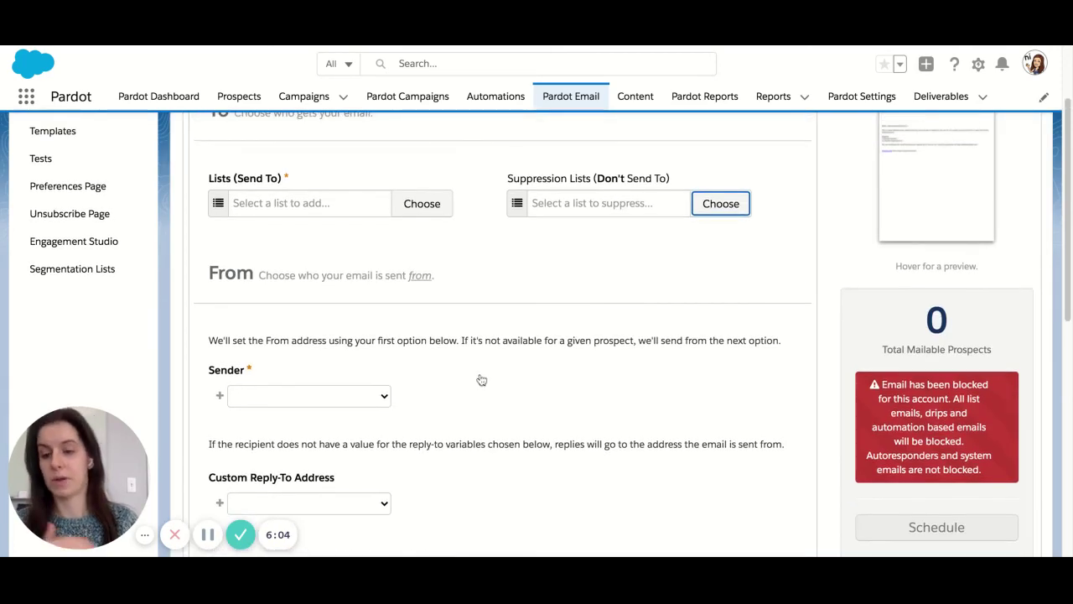
pyautogui.scroll(-3, 482, 378)
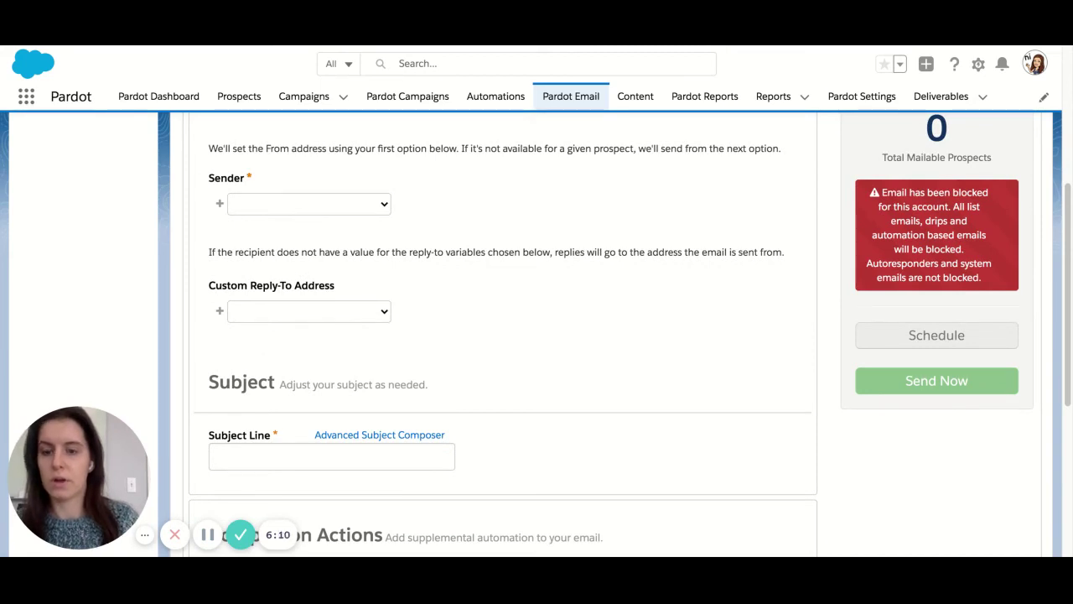
# - Try General User as sender, then set Specific User and pick an account user as From
pyautogui.click(361, 217)
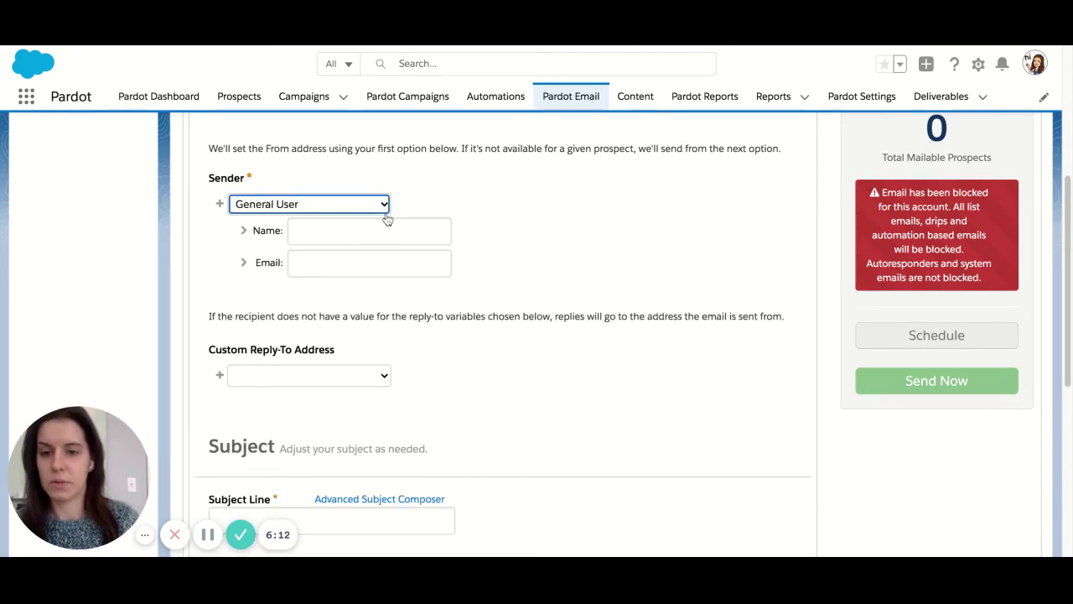
pyautogui.click(333, 240)
pyautogui.click(345, 263)
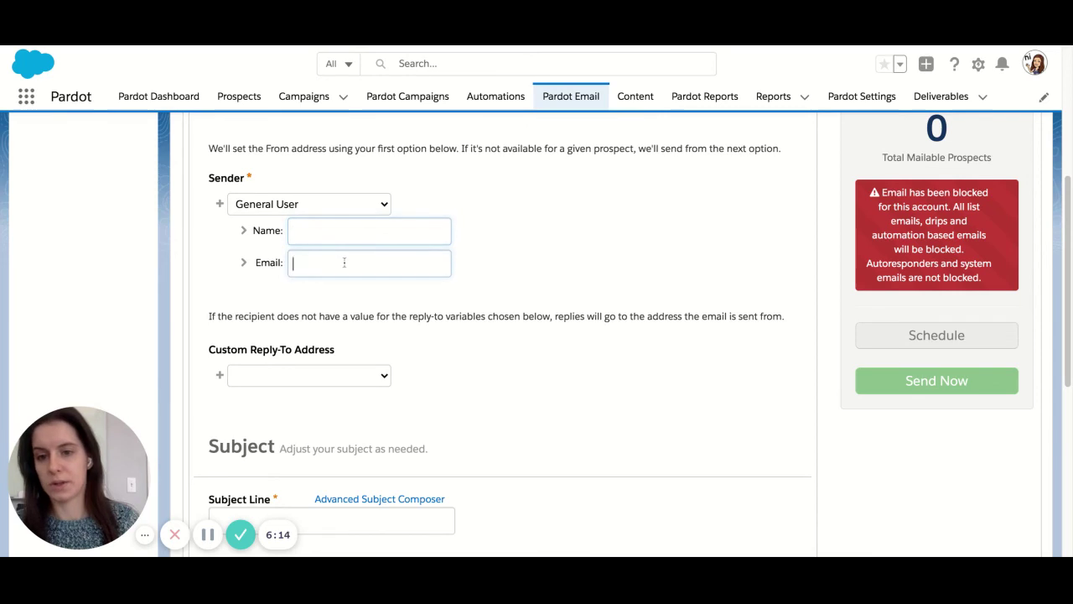
pyautogui.click(339, 216)
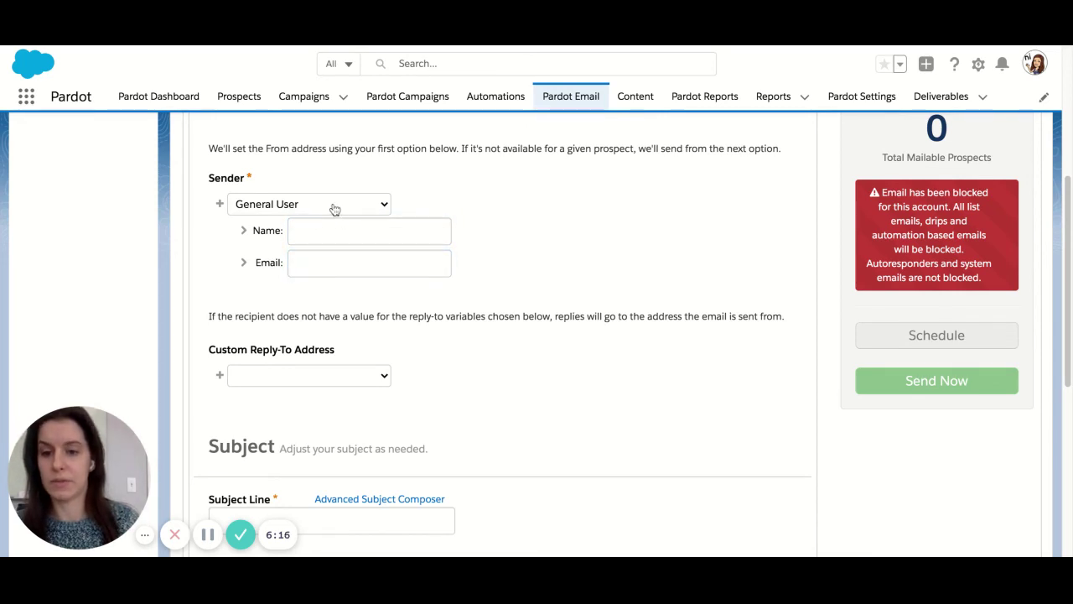
pyautogui.click(336, 209)
pyautogui.click(426, 205)
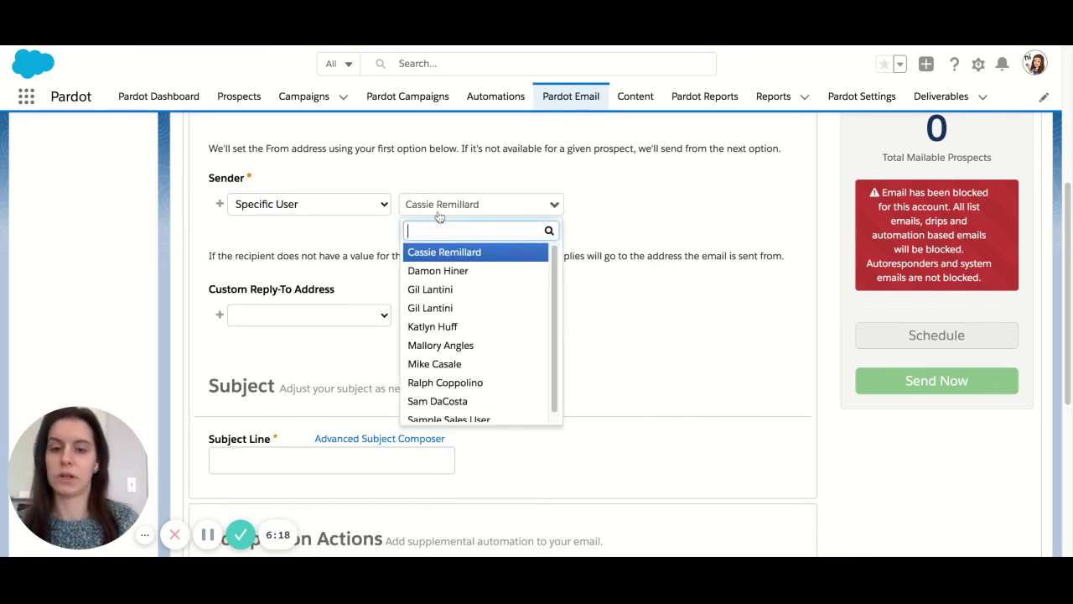
pyautogui.click(315, 218)
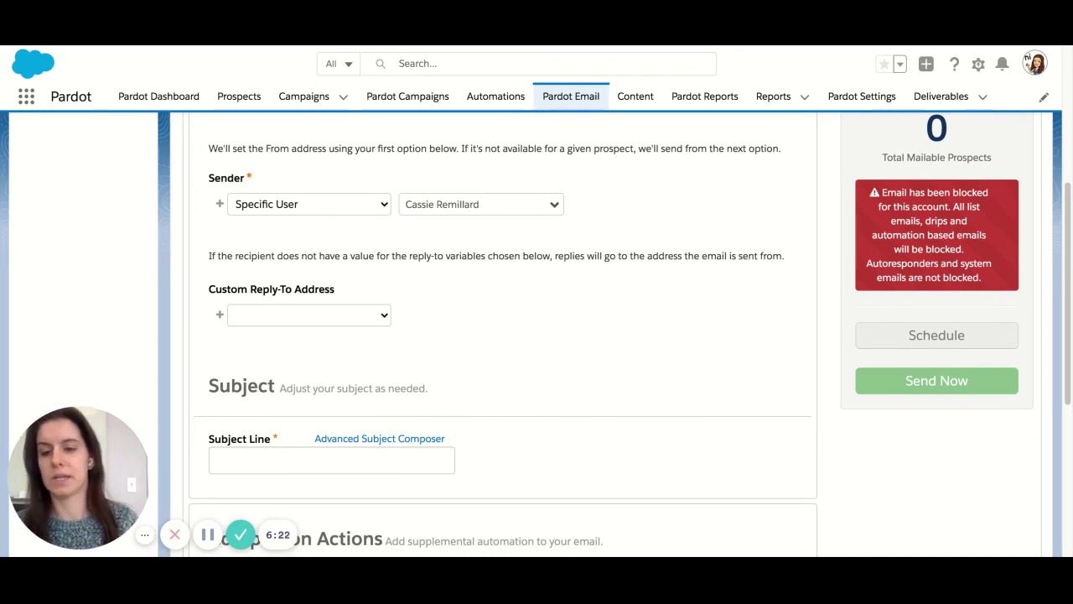
pyautogui.click(367, 213)
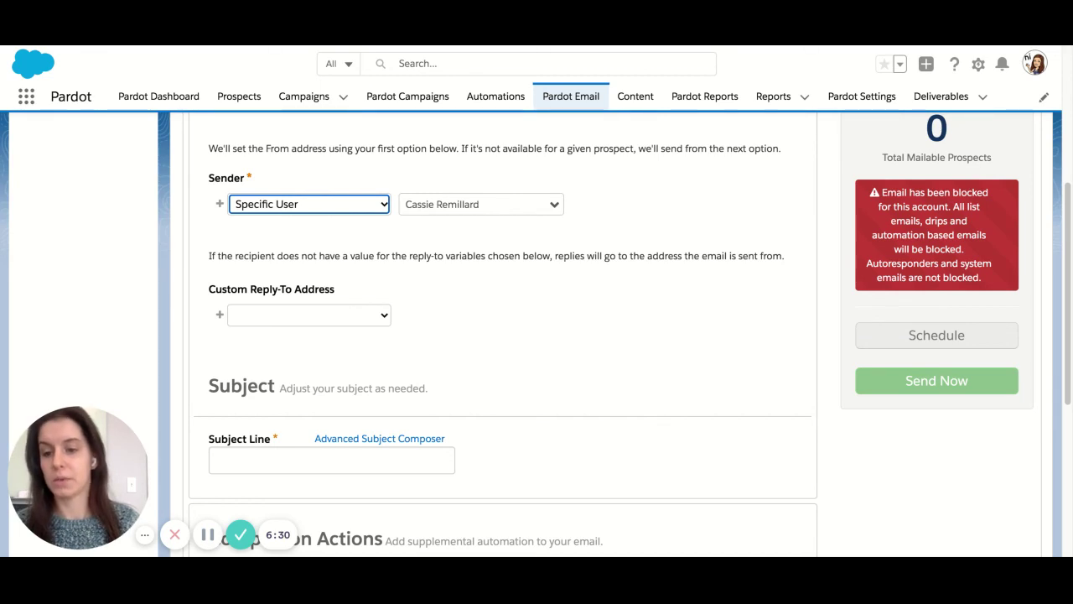
pyautogui.scroll(-1, 386, 317)
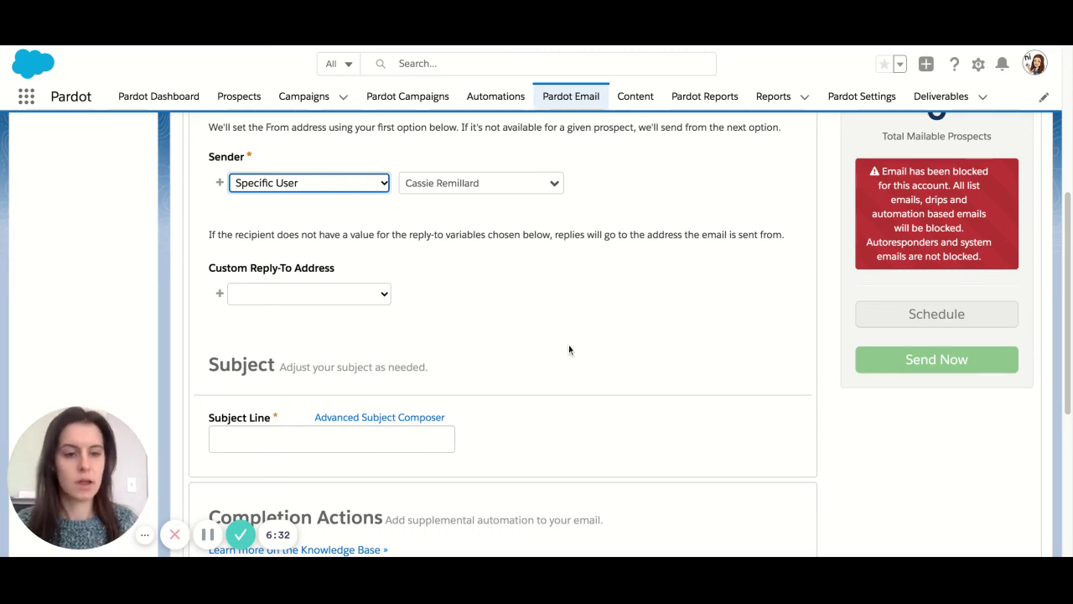
pyautogui.scroll(-1, 826, 359)
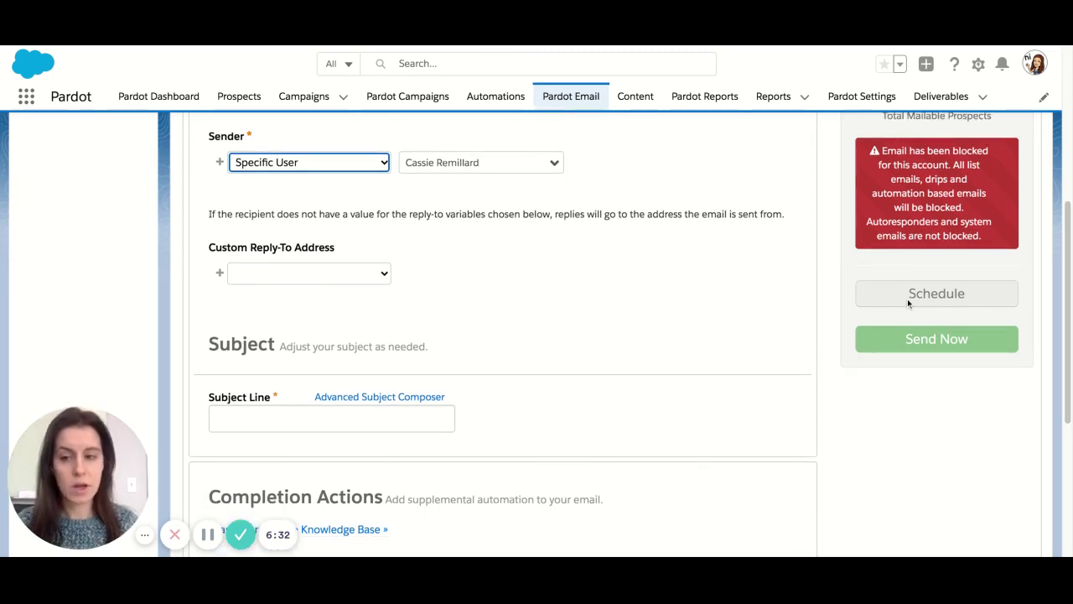